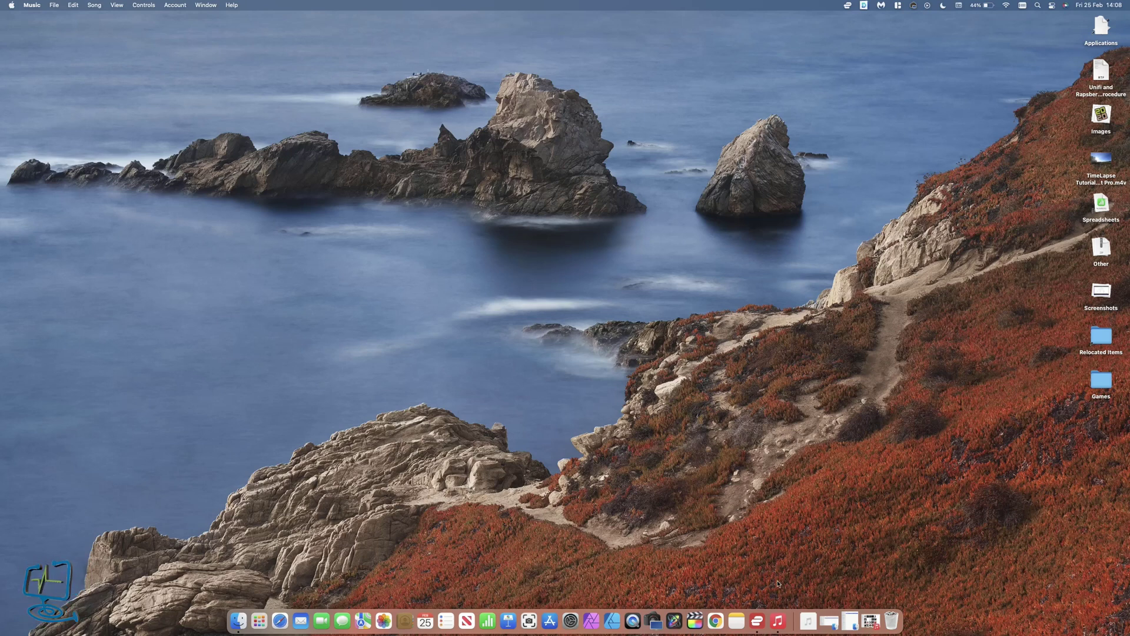
- Open the Music app and show the library as a list of songs
left_click(778, 616)
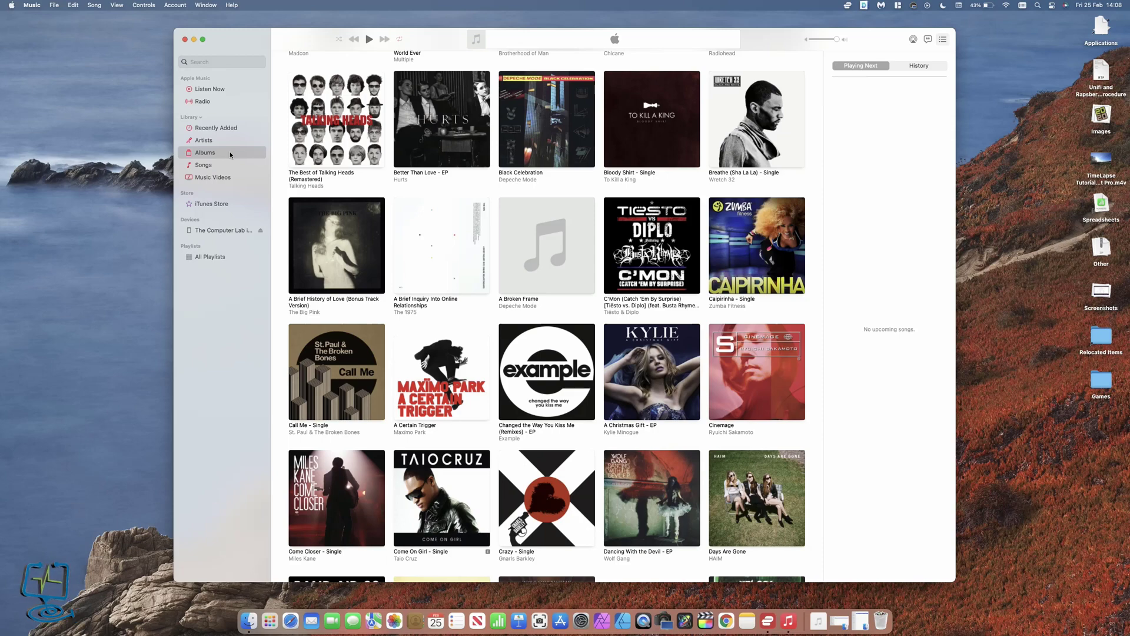
left_click(203, 165)
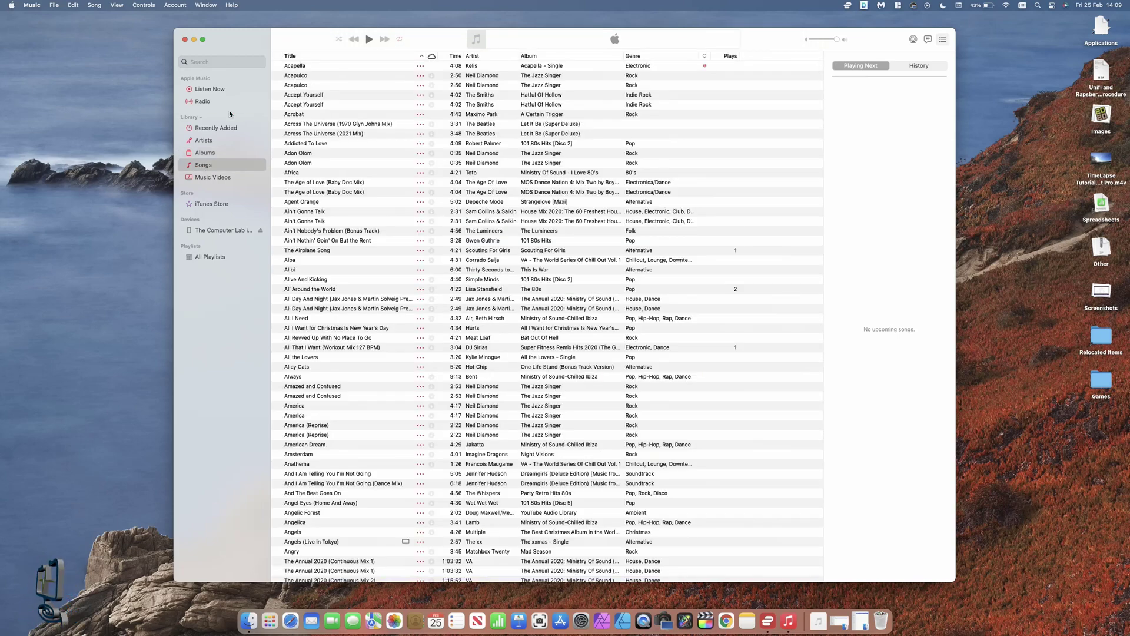
- Examine the General, Playback, Files and Advanced preferences, including the encoder and quality in the import settings
left_click(35, 5)
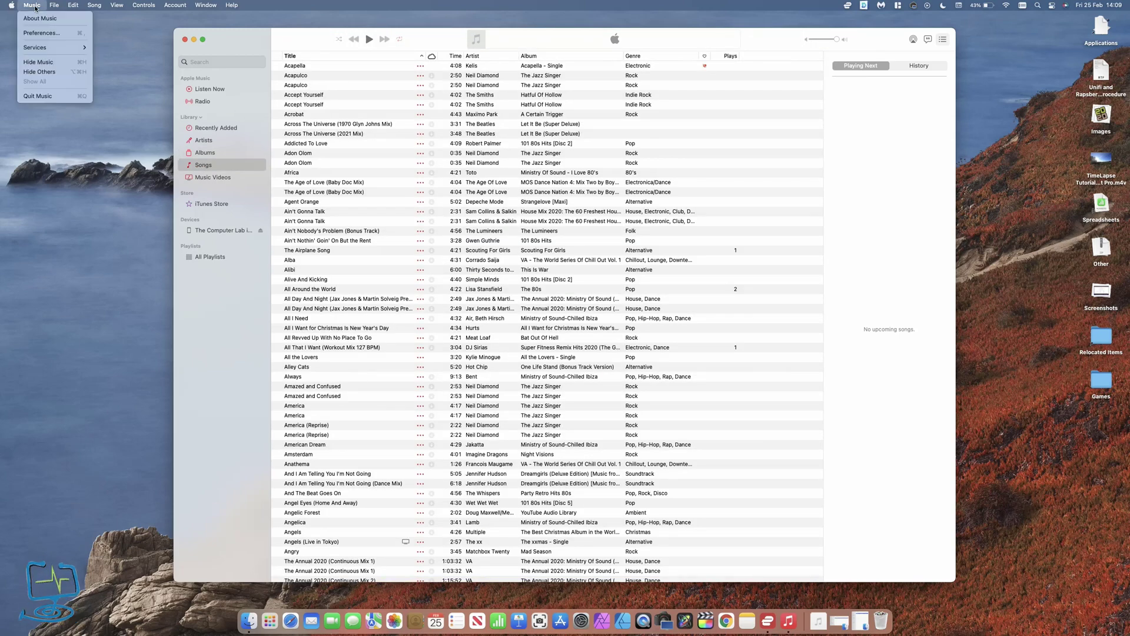
left_click(38, 33)
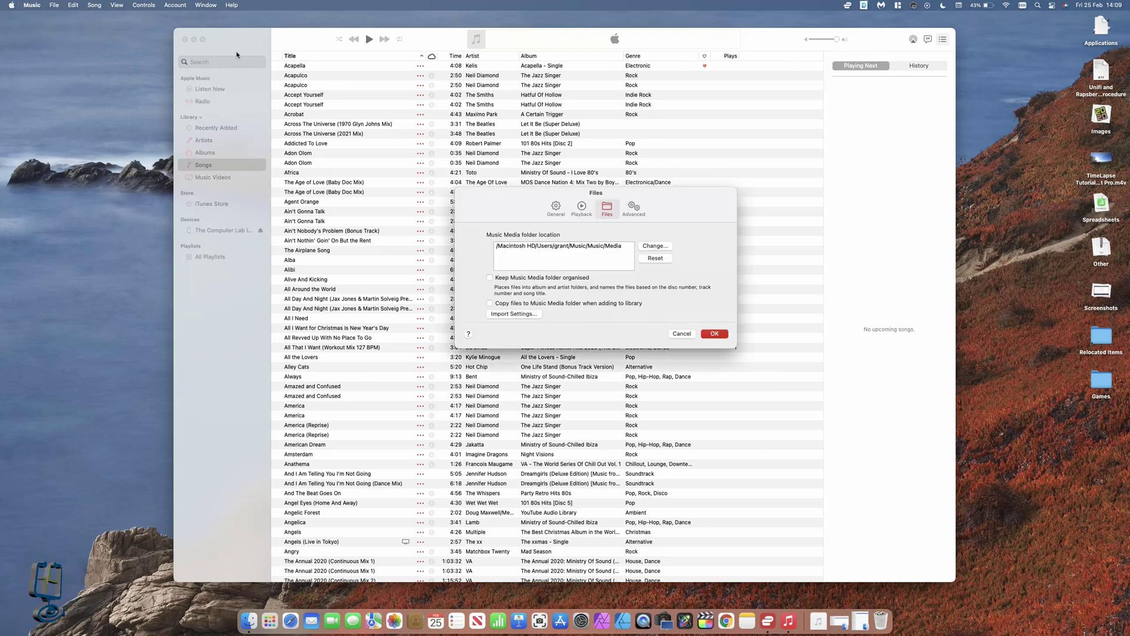
left_click(552, 209)
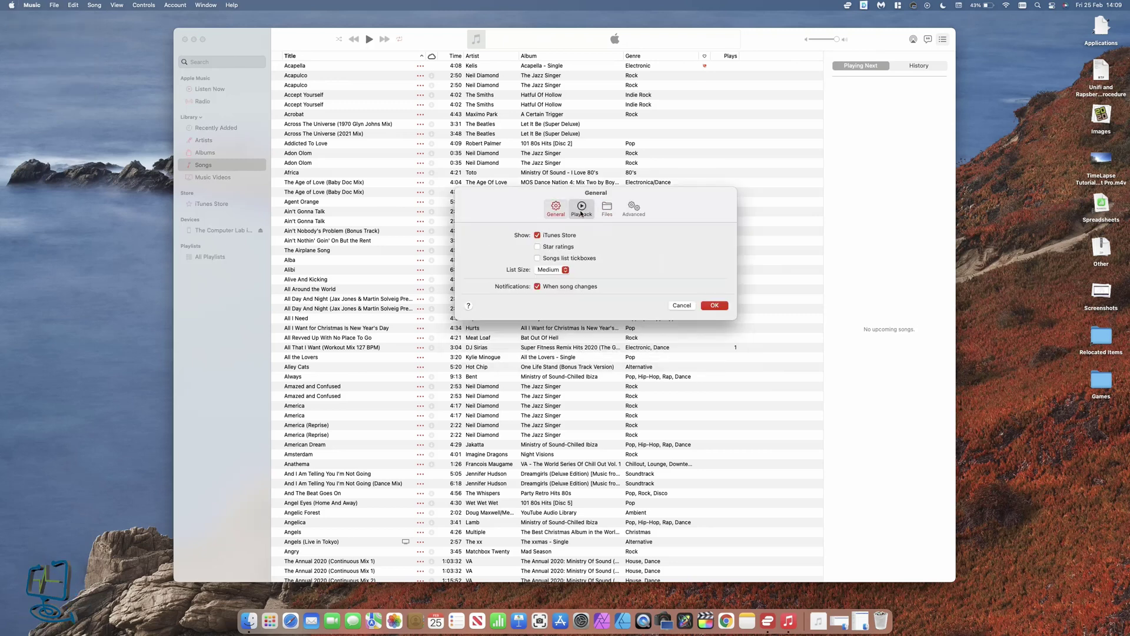
left_click(582, 208)
left_click(607, 209)
left_click(632, 211)
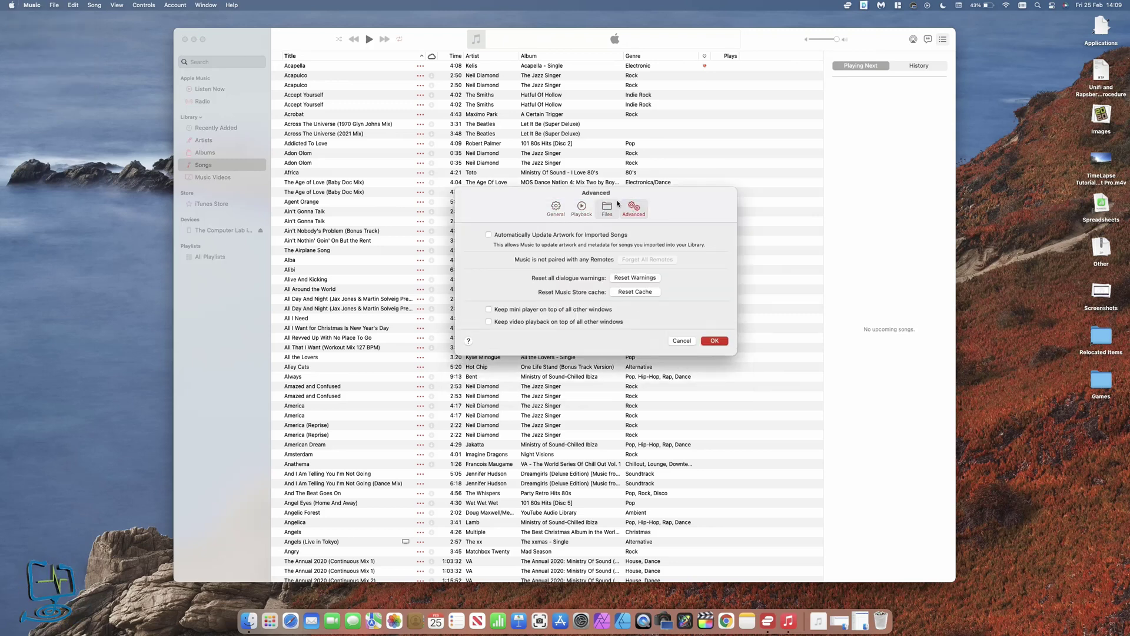
left_click(609, 208)
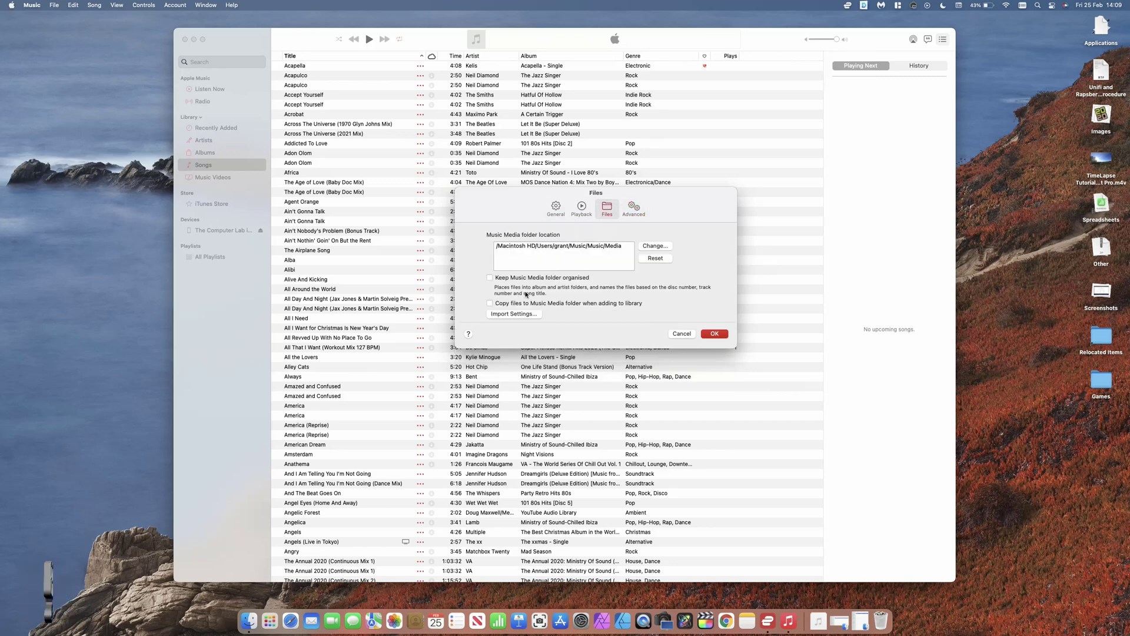
left_click(522, 314)
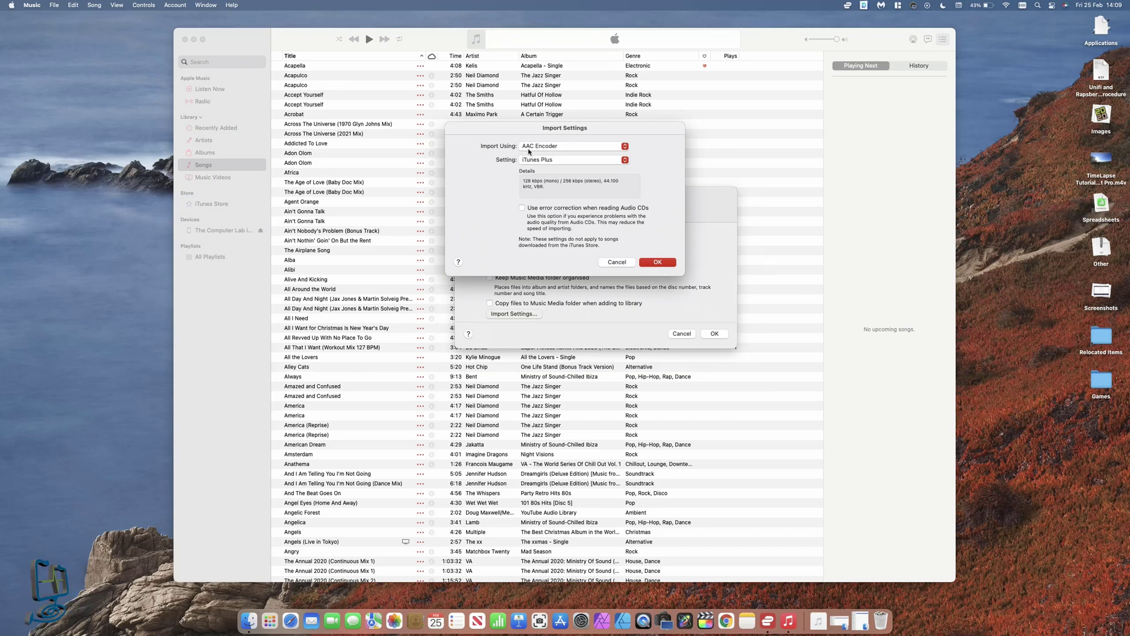
left_click(658, 262)
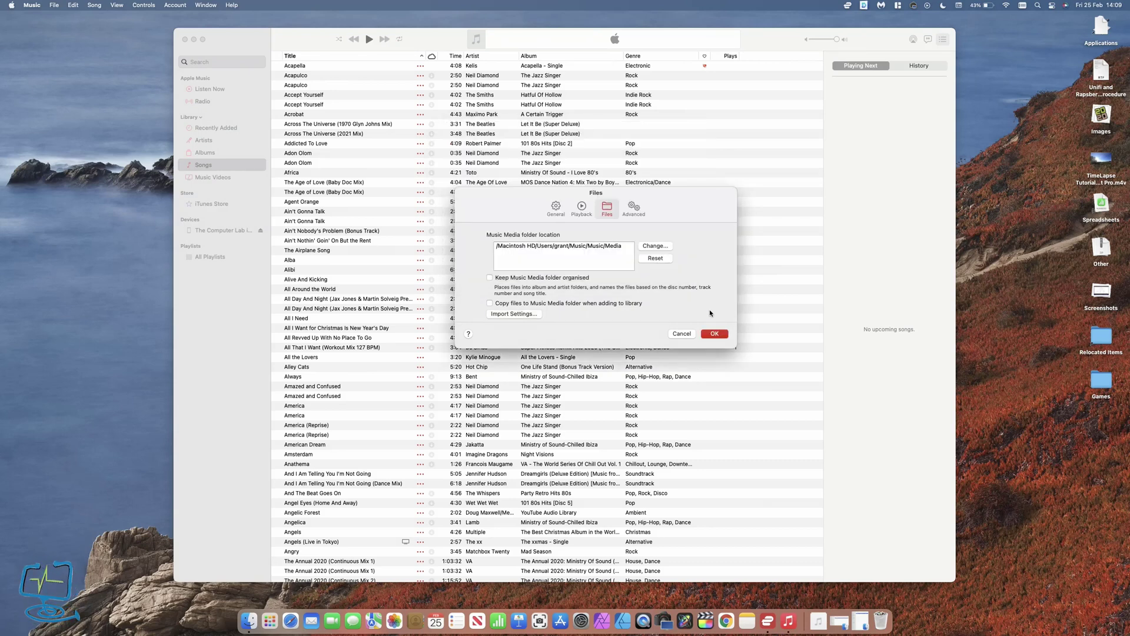
left_click(714, 334)
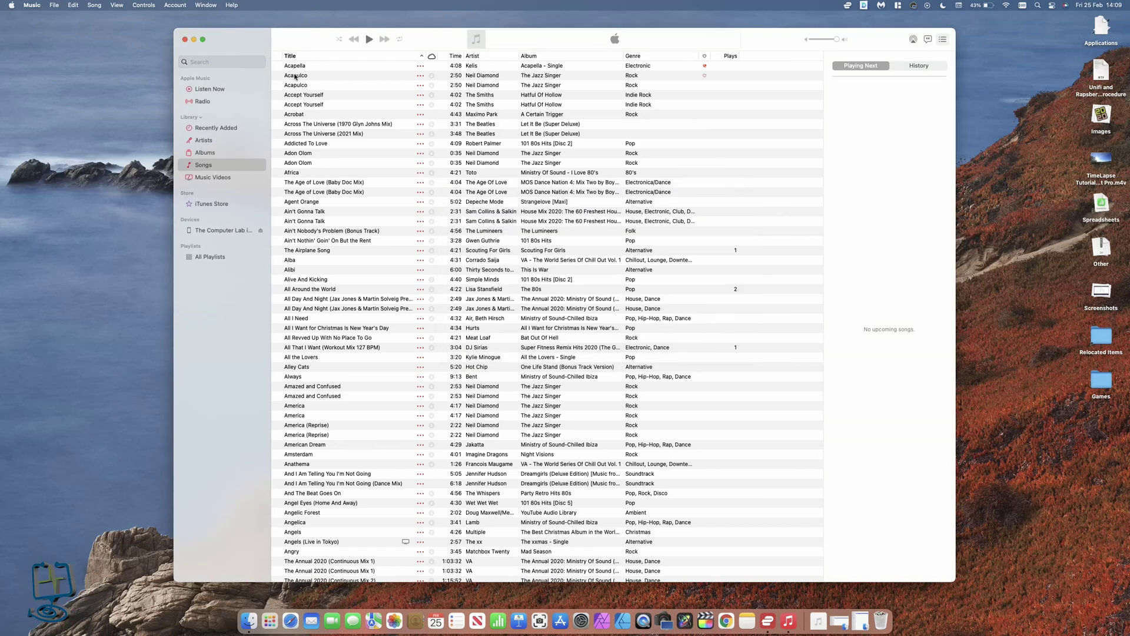
- Select the first song titled Acapulco and check which format it can be converted to
left_click(297, 76)
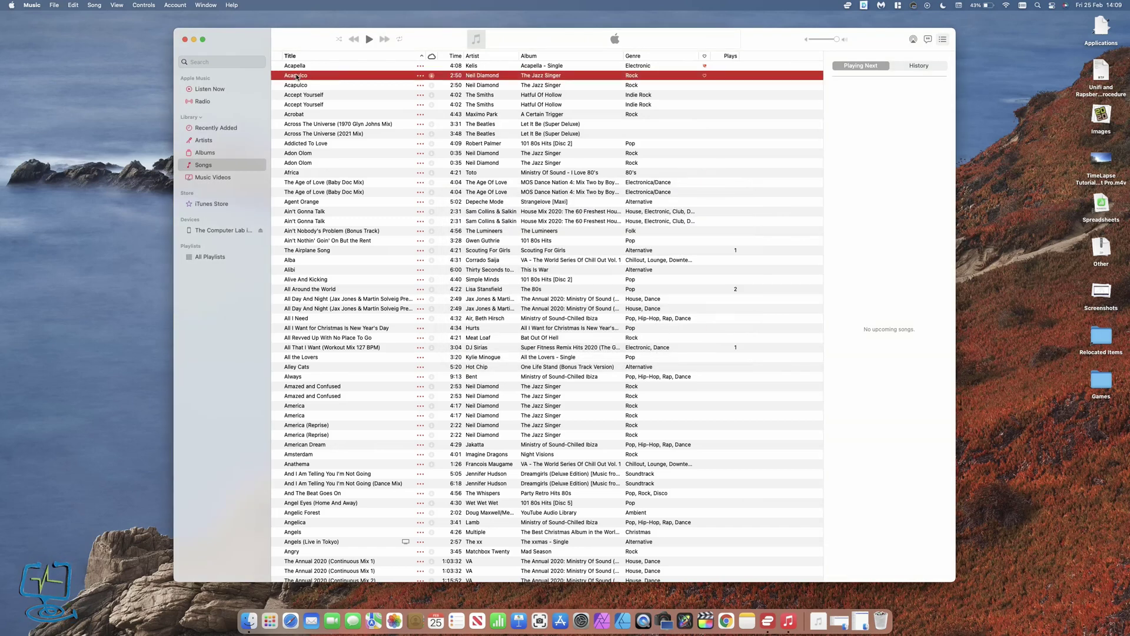
left_click(53, 5)
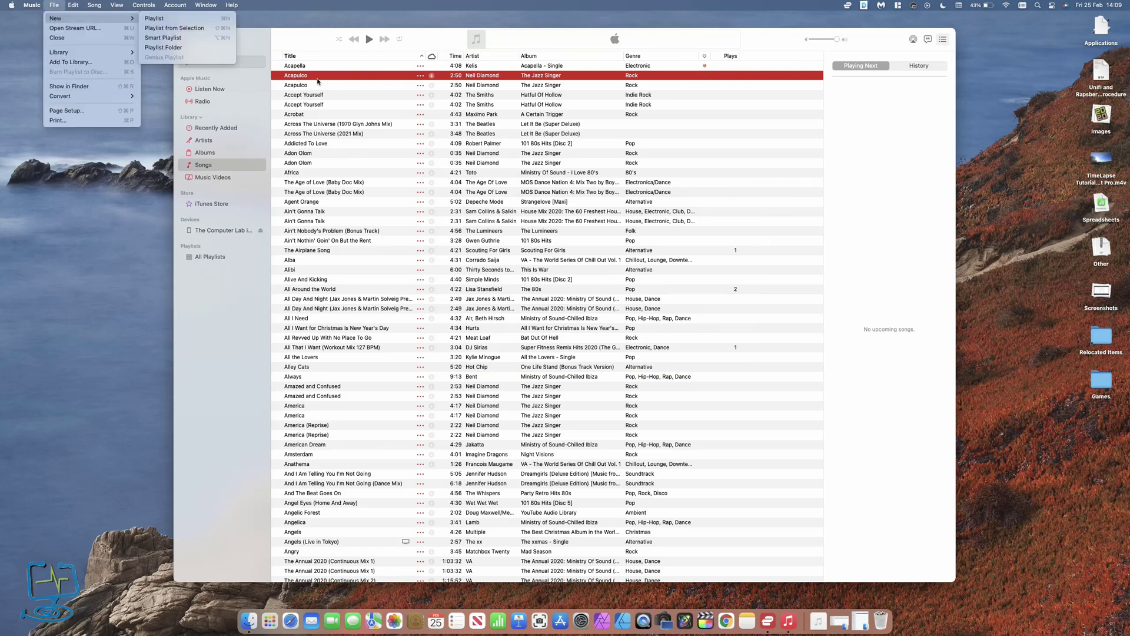
mouse_move(106, 100)
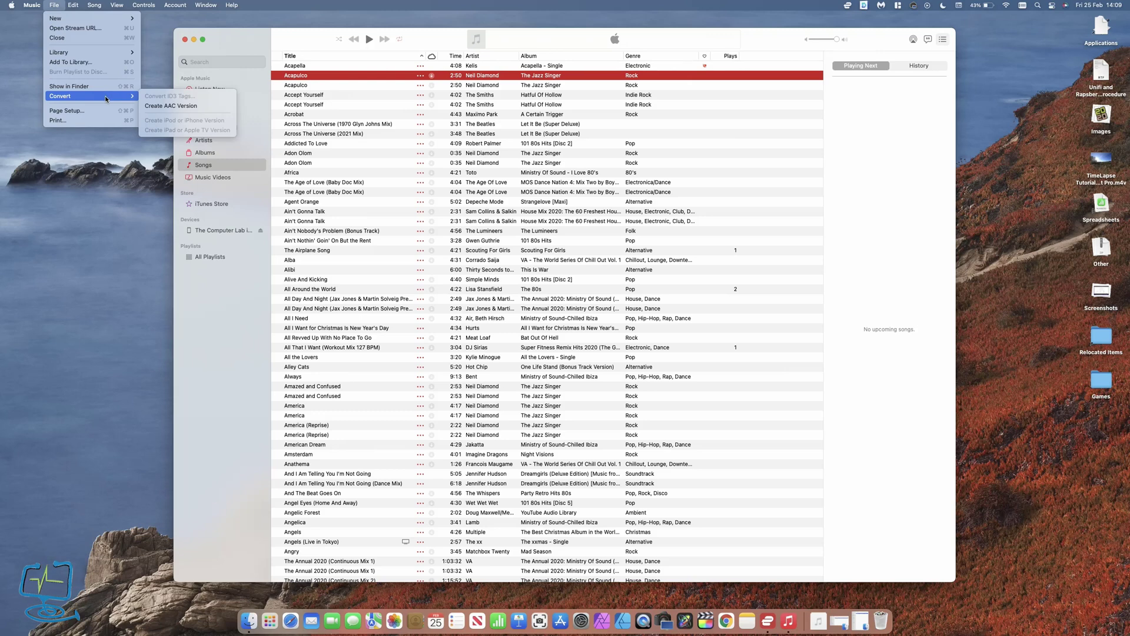
left_click(247, 45)
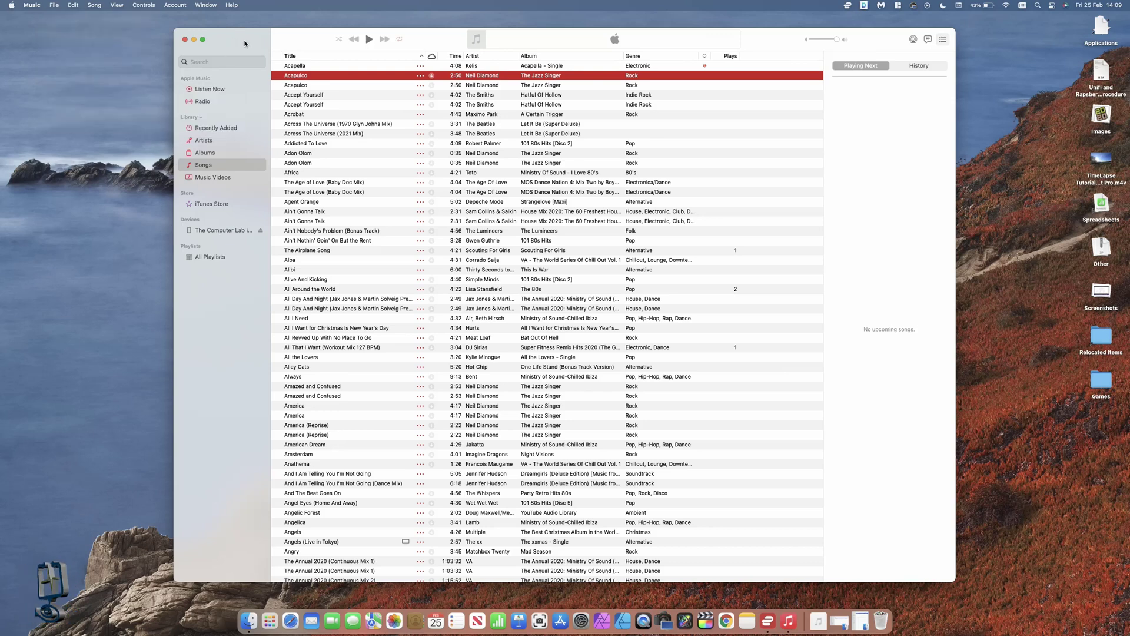
- Set the import settings to MP3 Encoder with Higher Quality (192 kbps) and save the preferences
left_click(33, 7)
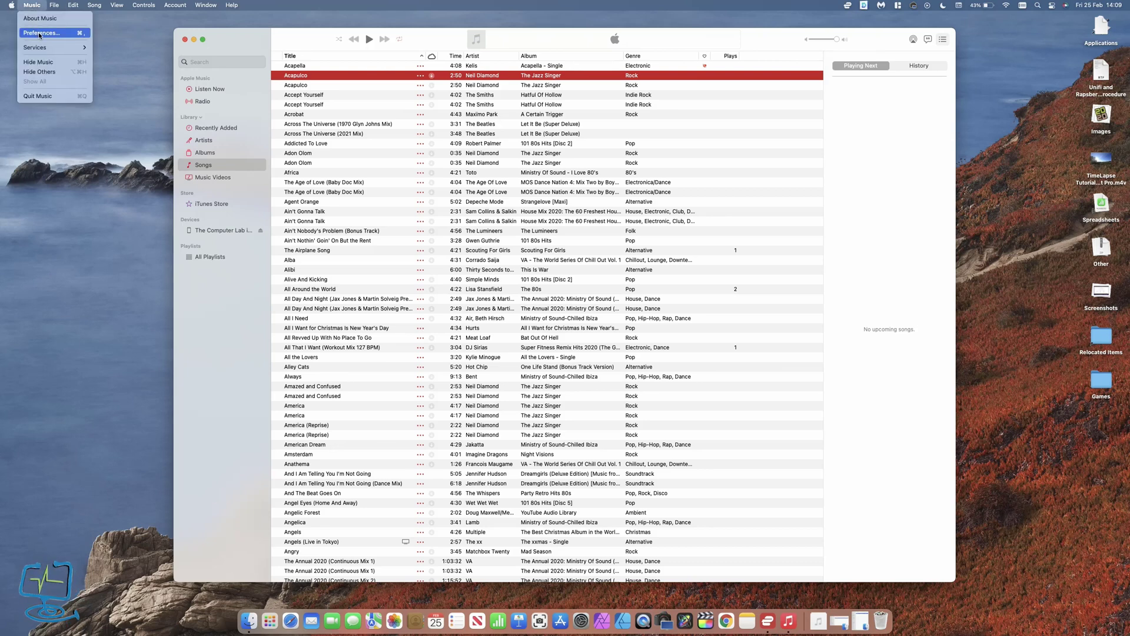
left_click(39, 34)
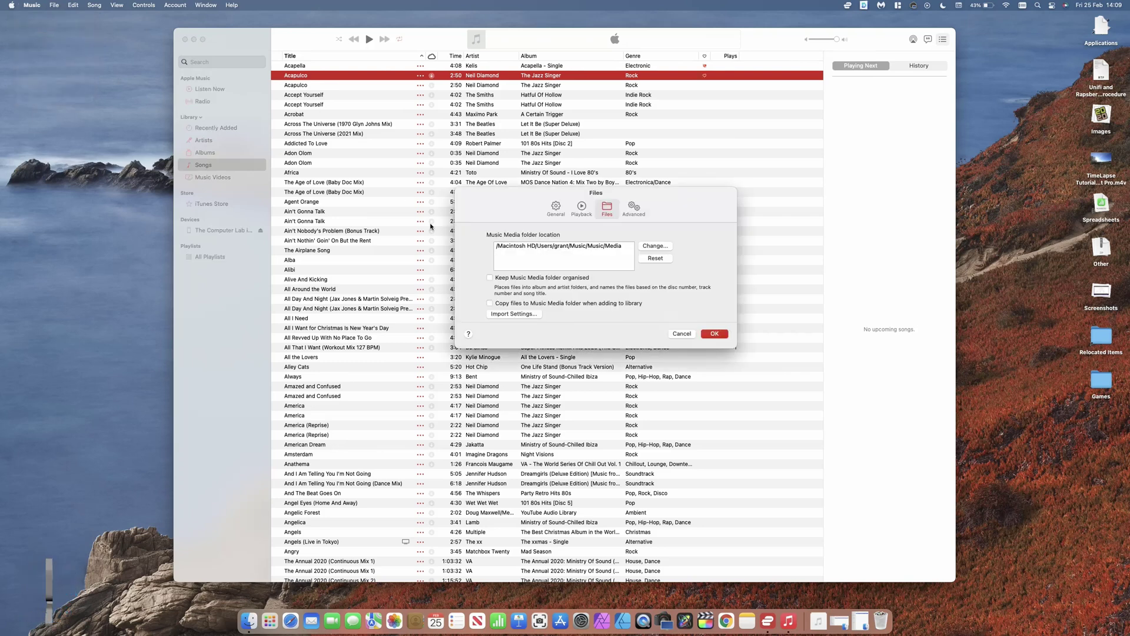
left_click(510, 314)
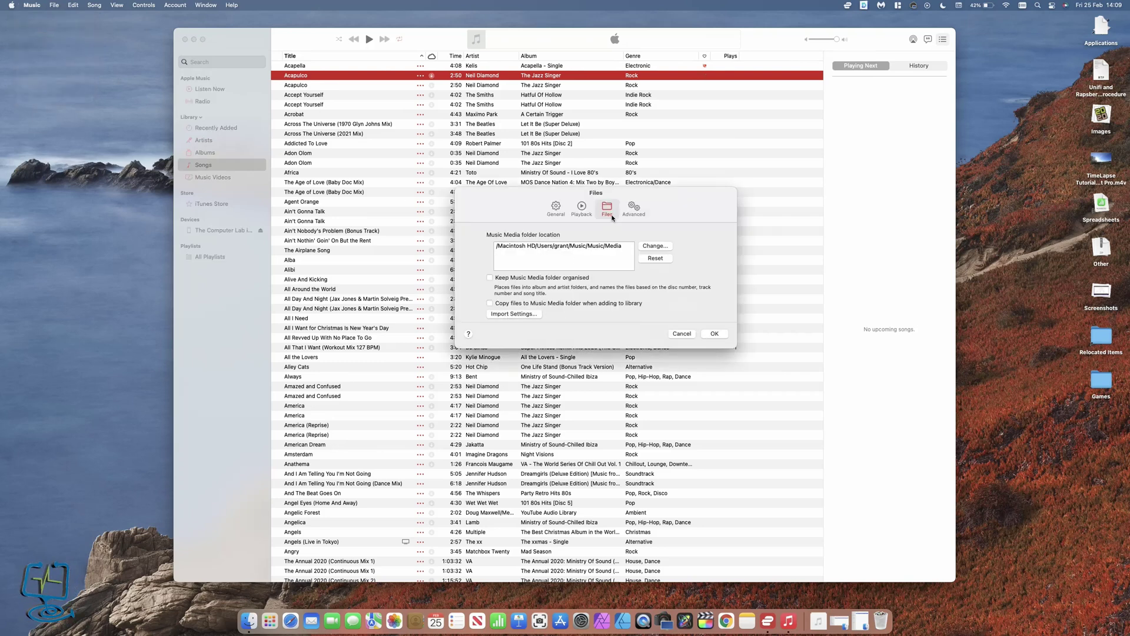
left_click(510, 315)
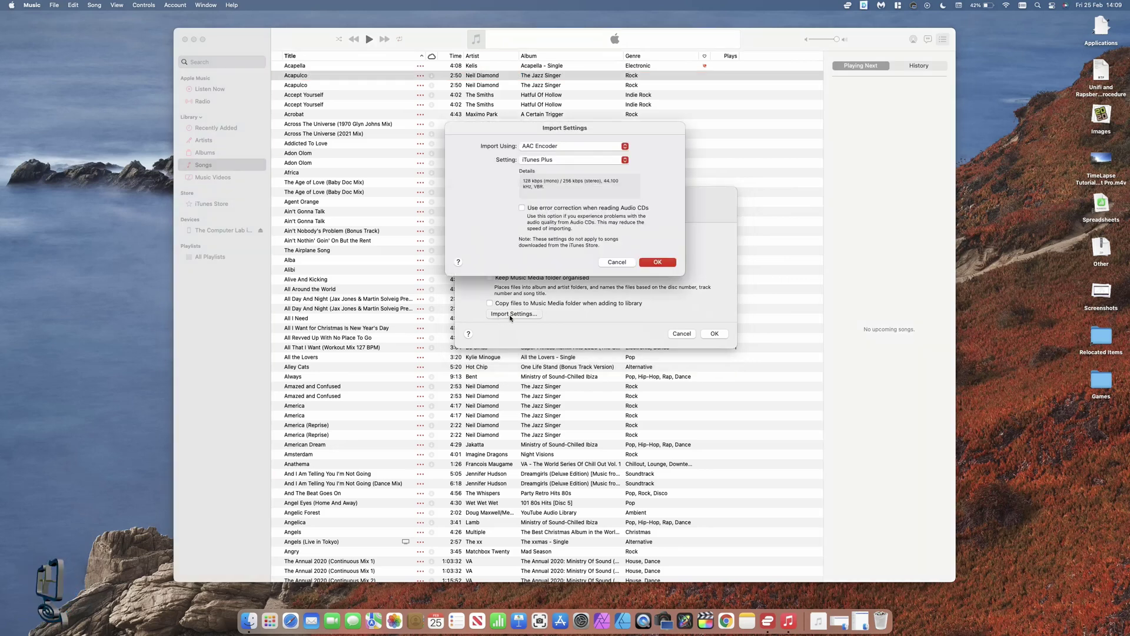
left_click(570, 147)
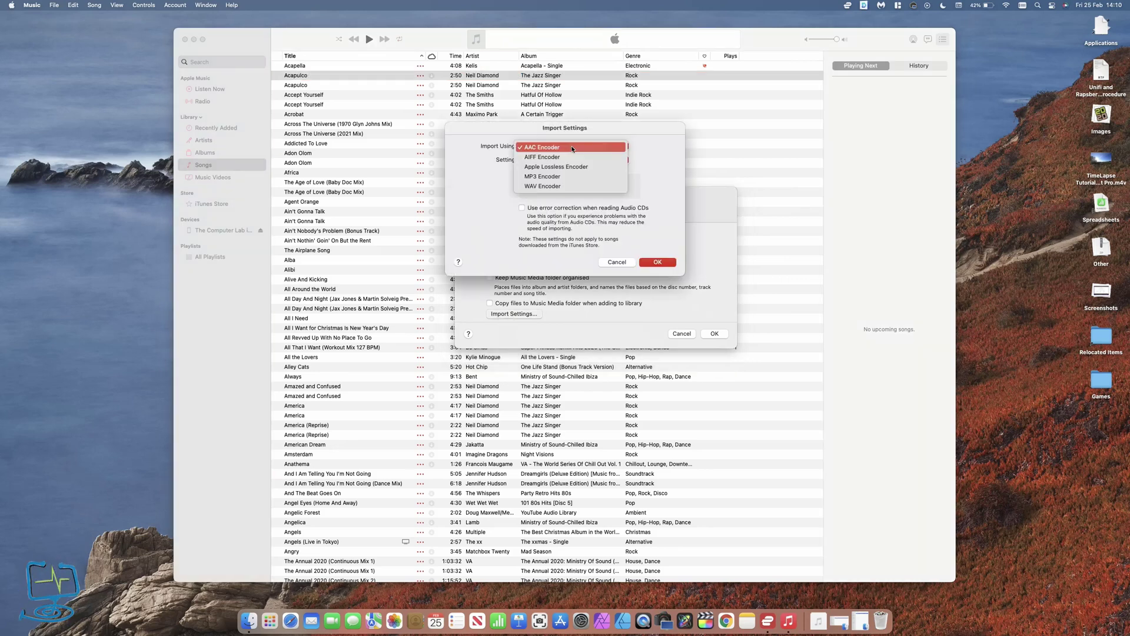
left_click(567, 177)
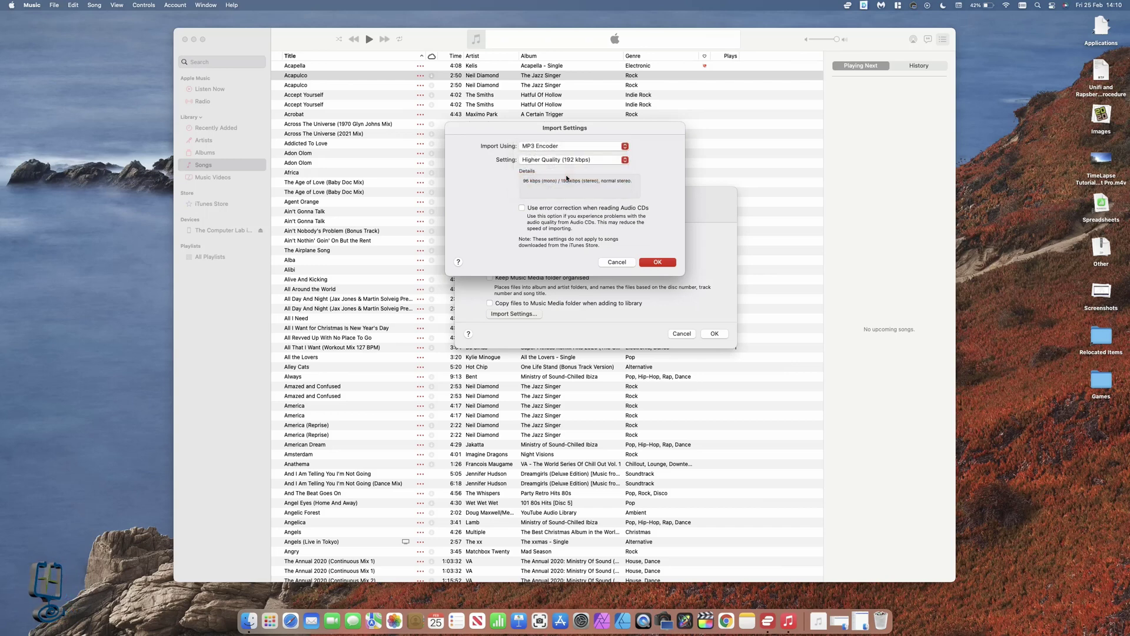
left_click(532, 160)
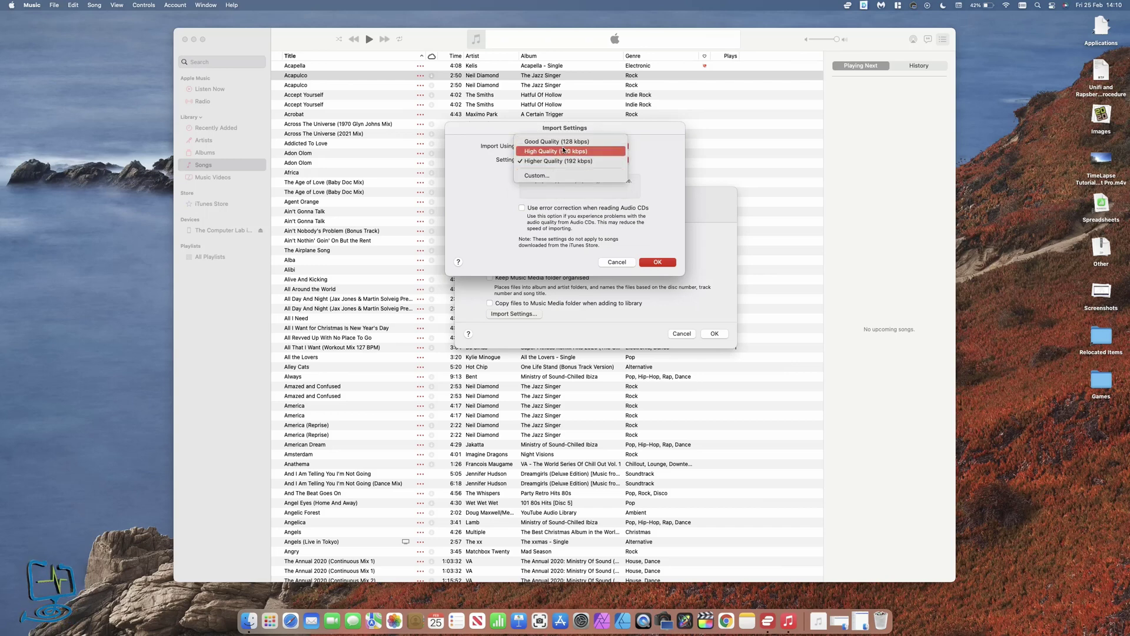
left_click(567, 162)
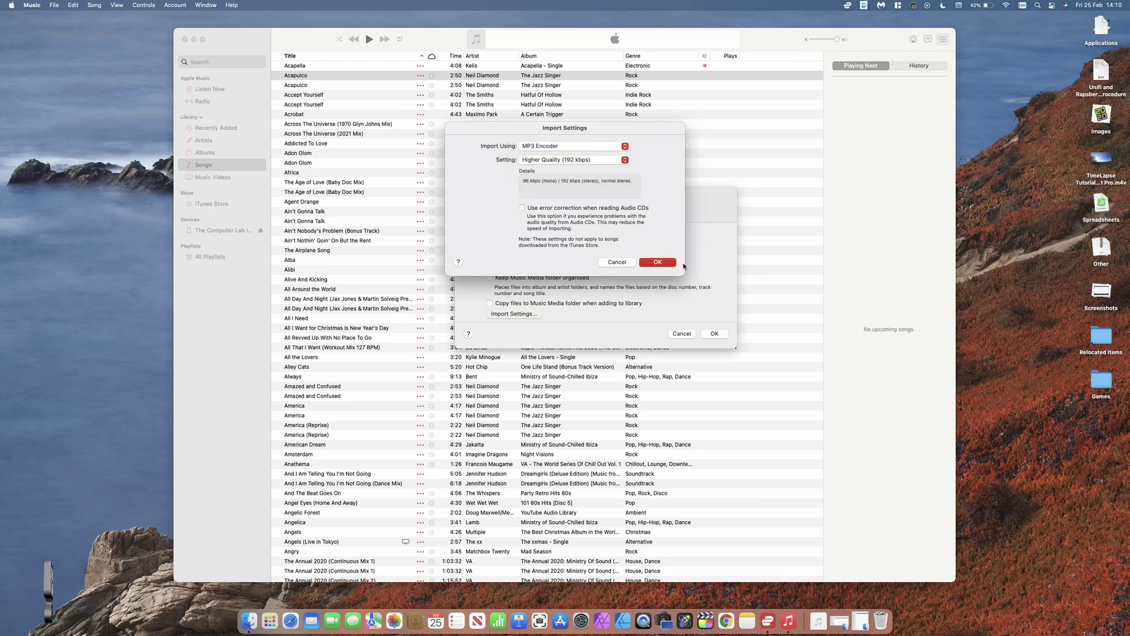
left_click(659, 262)
left_click(717, 333)
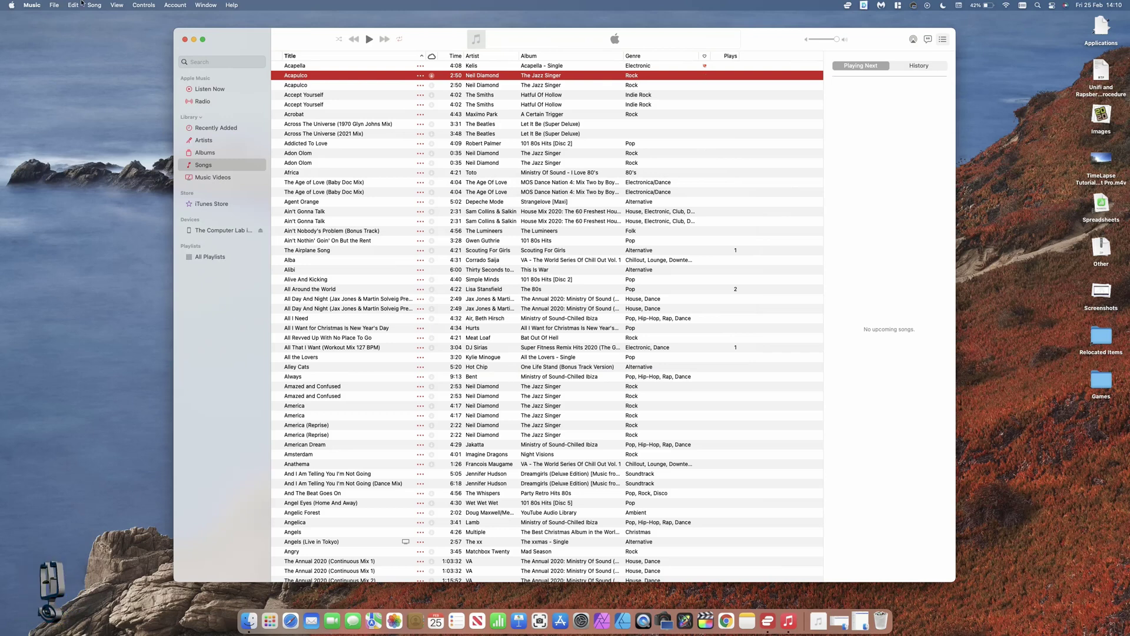
- Check the conversion options for the selected Acapulco song again without converting it
left_click(54, 7)
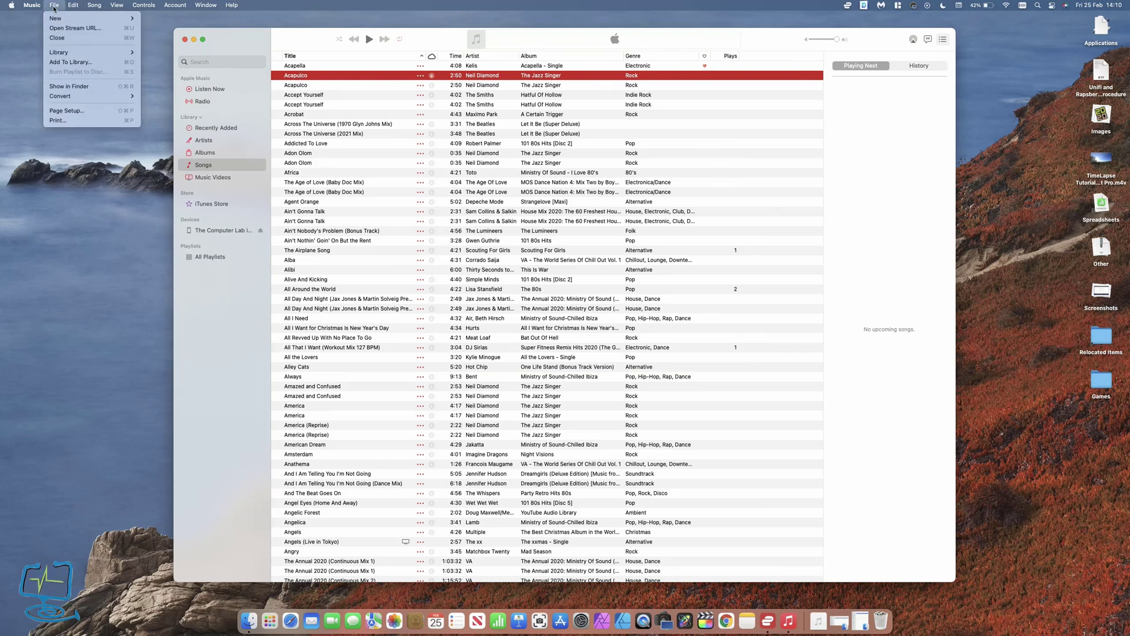
mouse_move(65, 101)
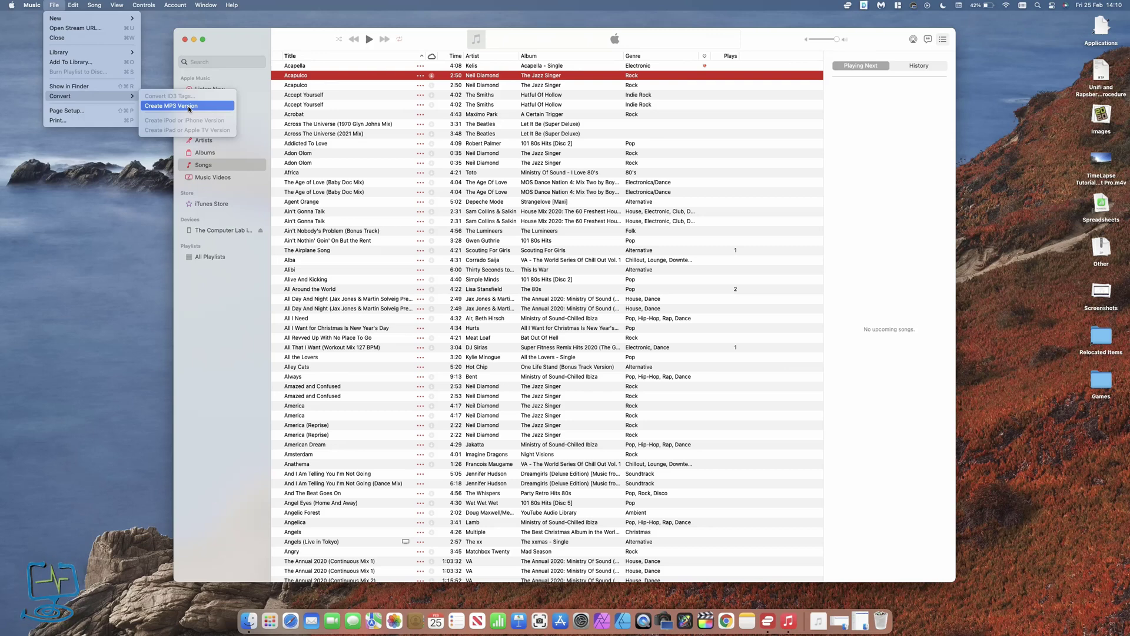
left_click(254, 39)
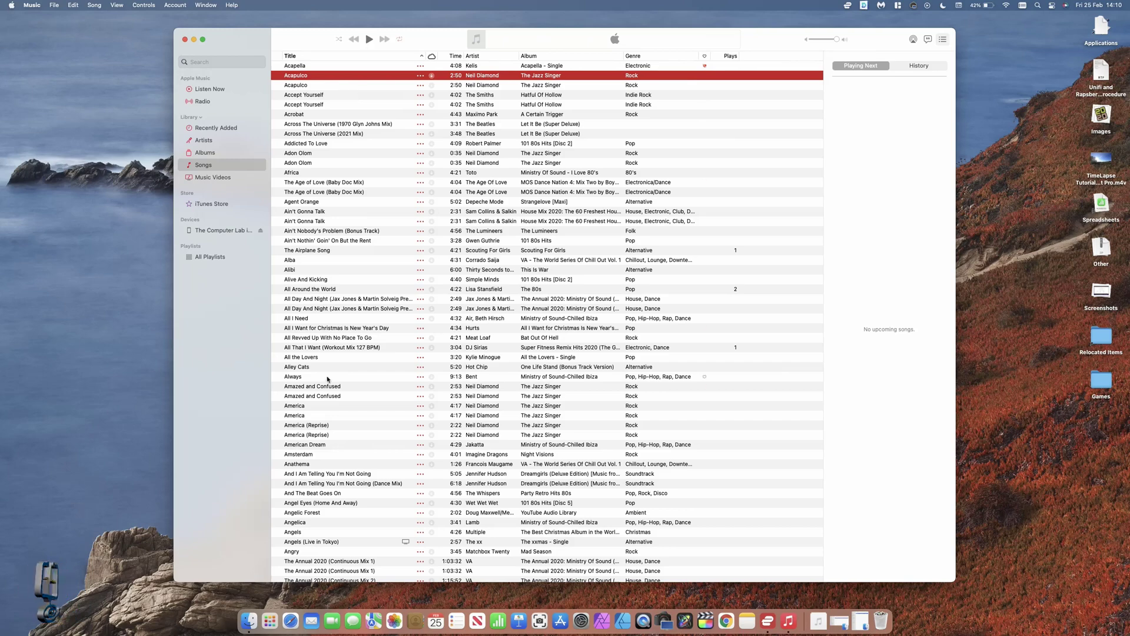
- Move the Music window aside and open the Downloads folder in Finder beside it, highlighting Audio File One.m4a and Audio File Two.m4a in turn
left_click_drag(256, 37, 423, 24)
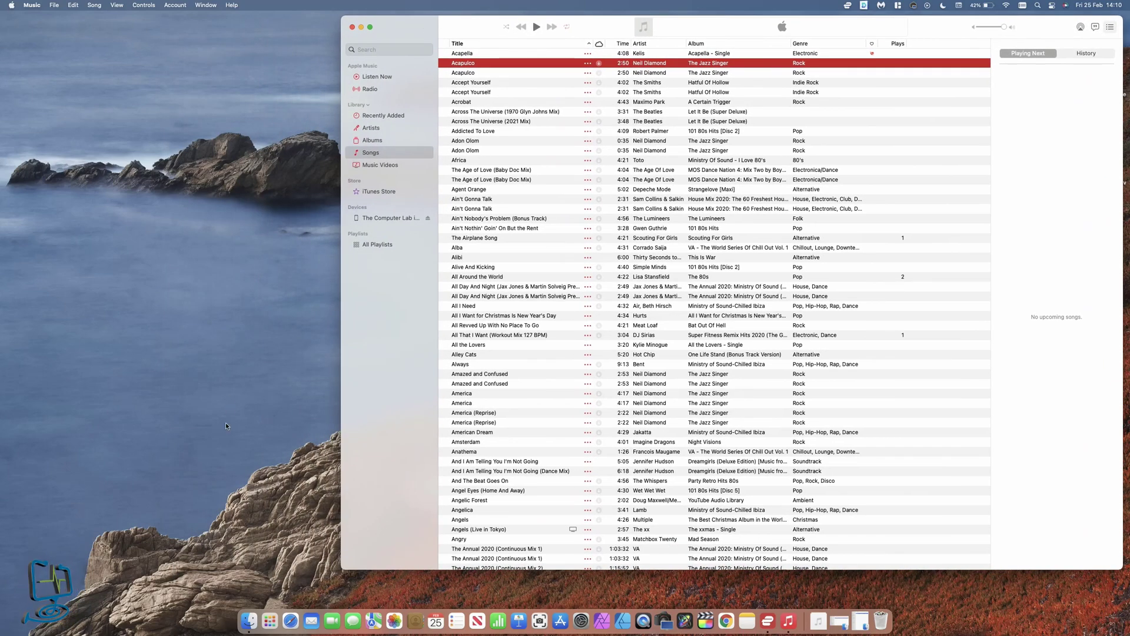
left_click(249, 621)
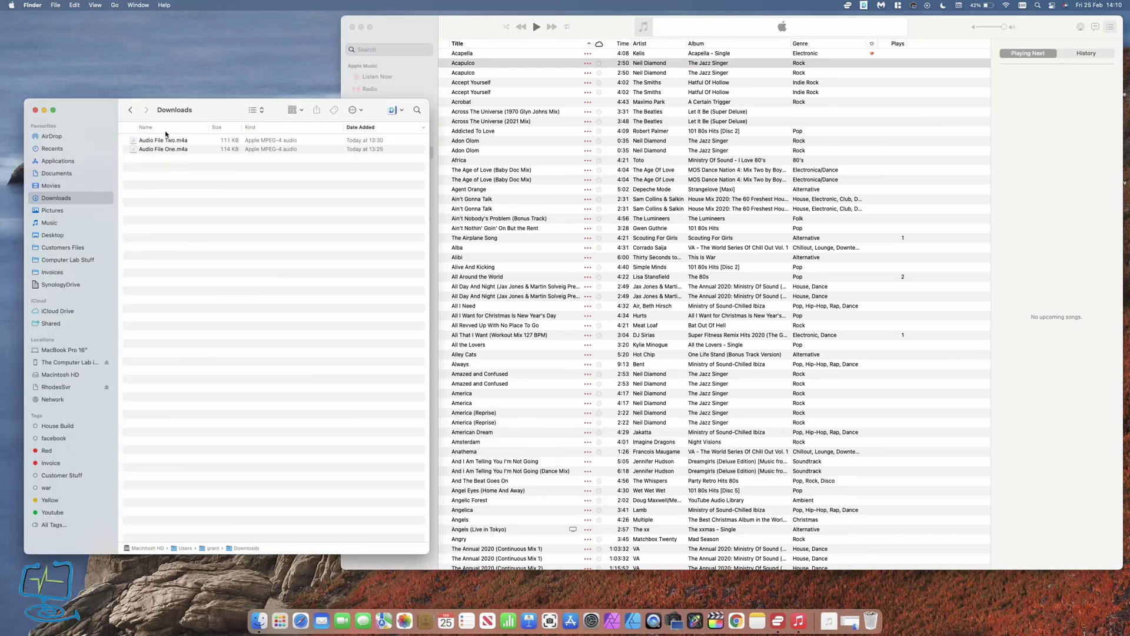
left_click(174, 151)
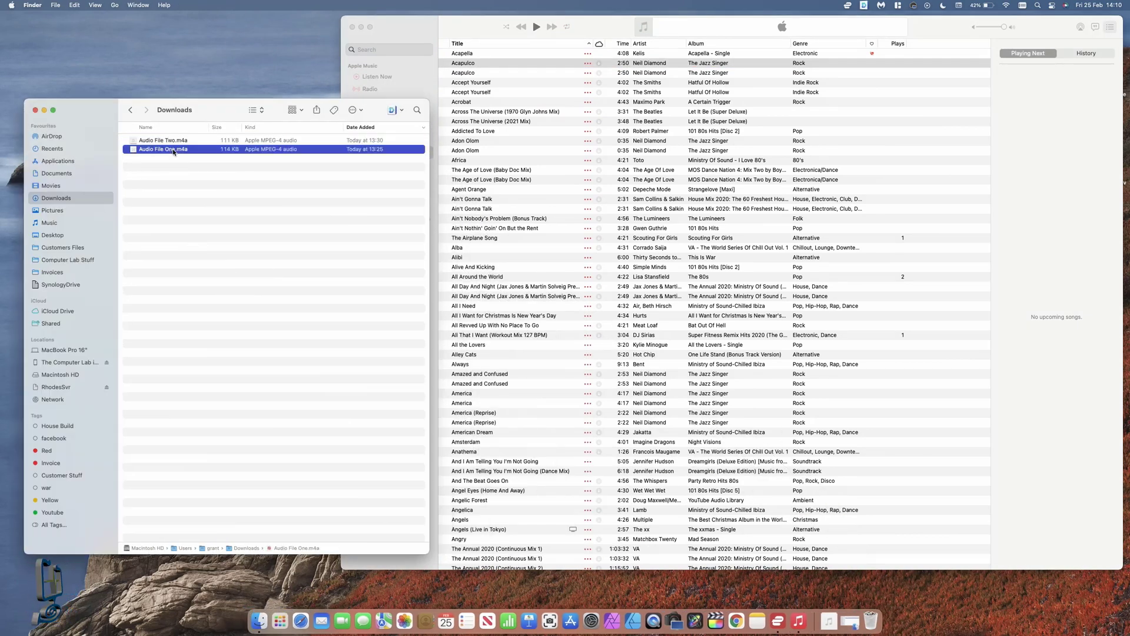
left_click(174, 143)
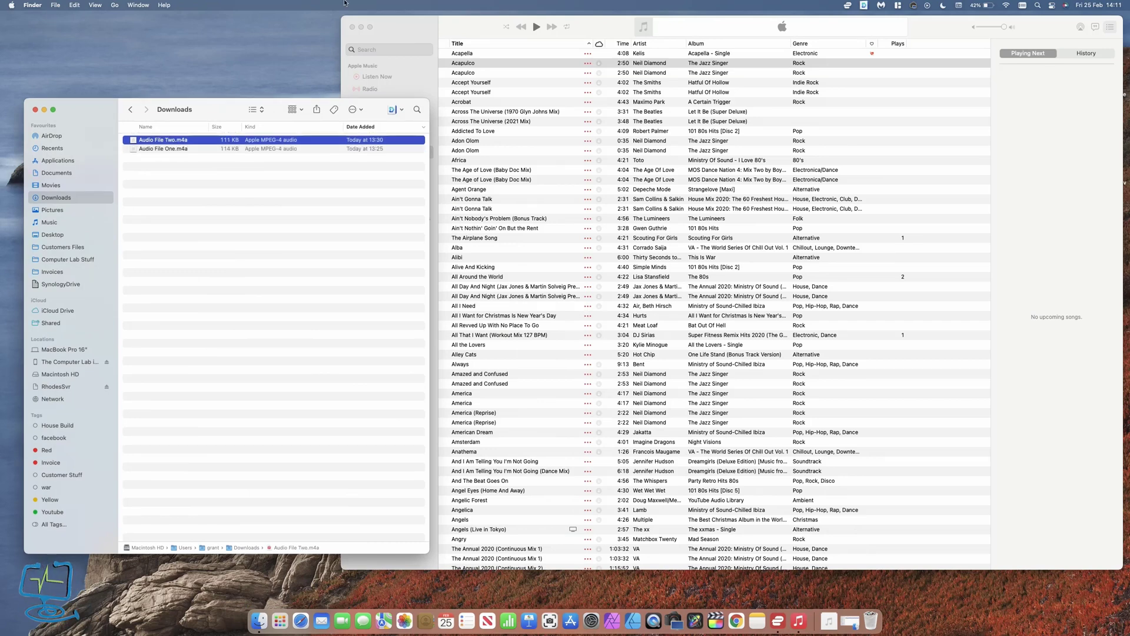
- Switch back to Music beside the Downloads window and show the library's song list
left_click(399, 21)
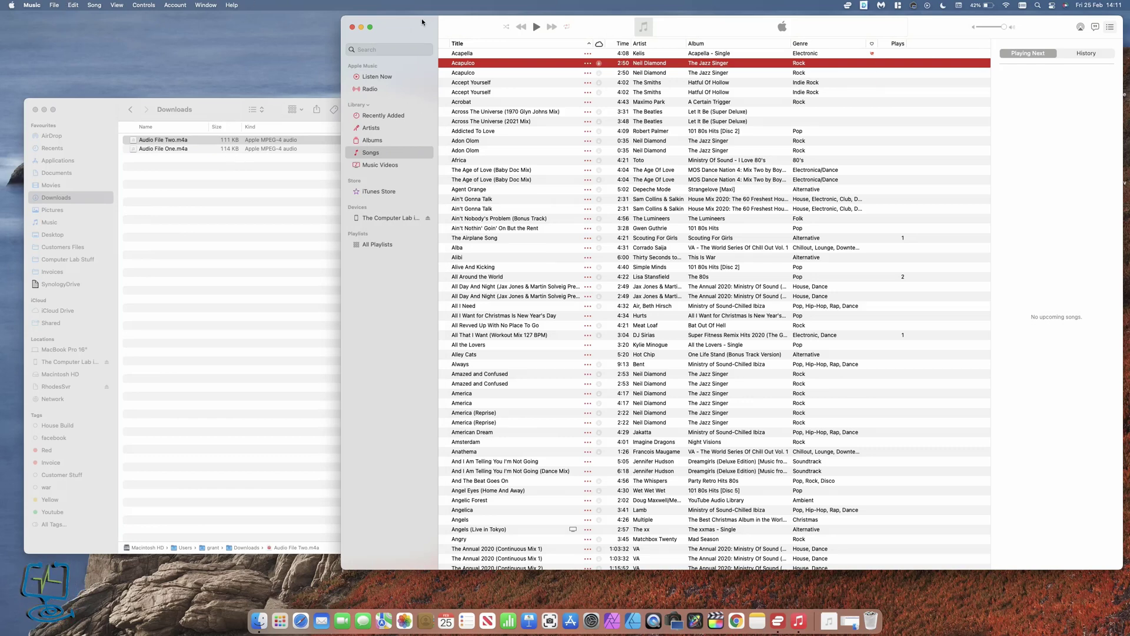
left_click(216, 108)
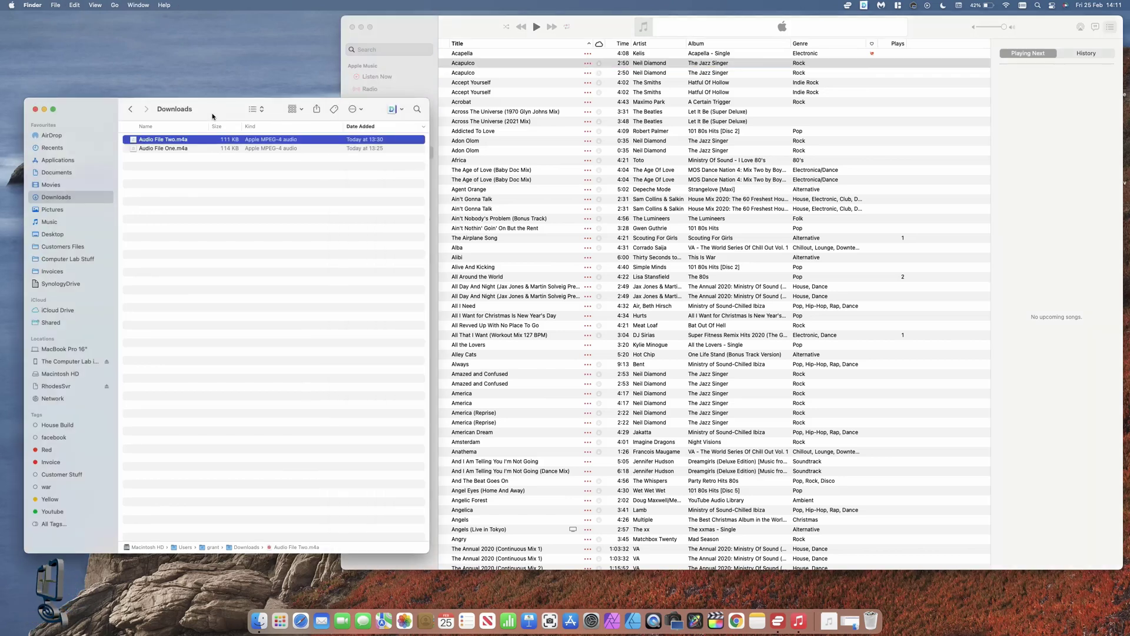
left_click(405, 28)
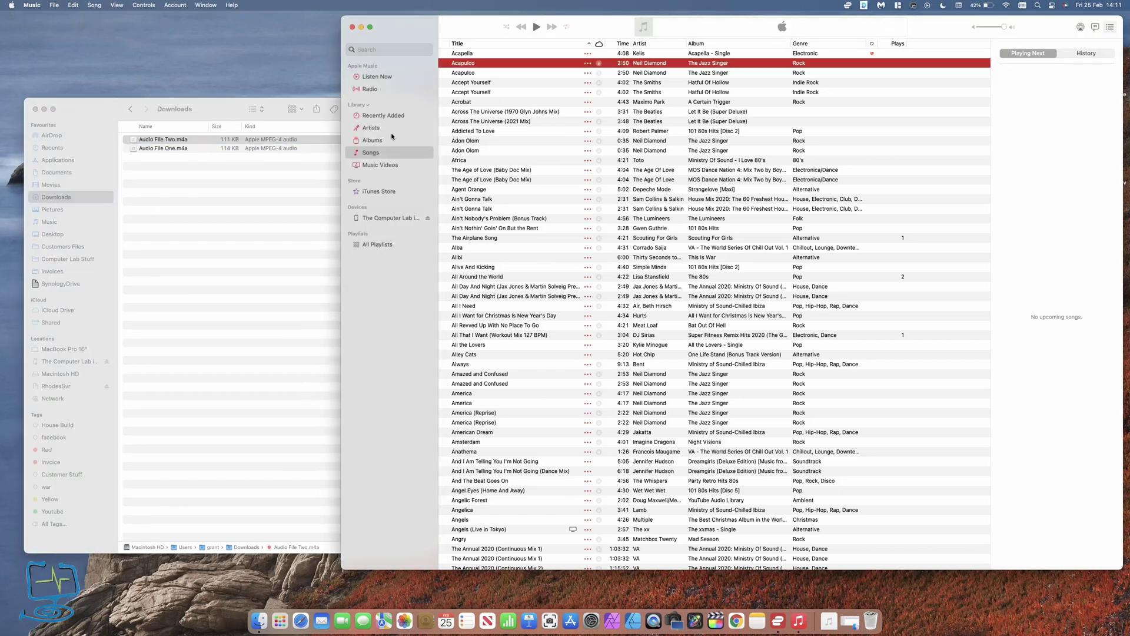
left_click(373, 143)
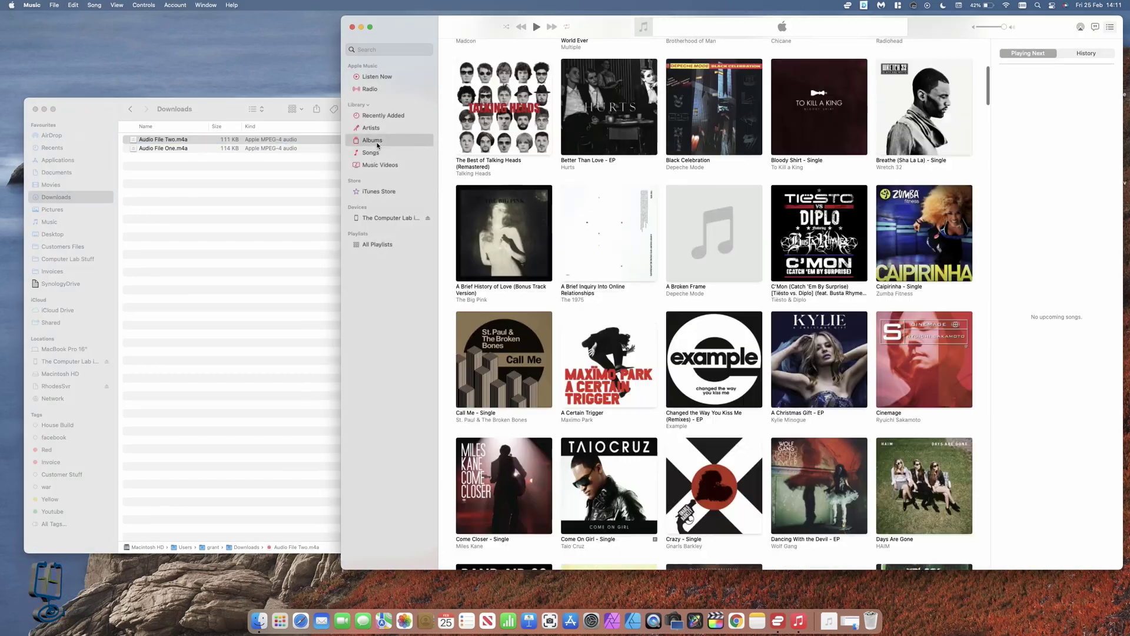
left_click(372, 153)
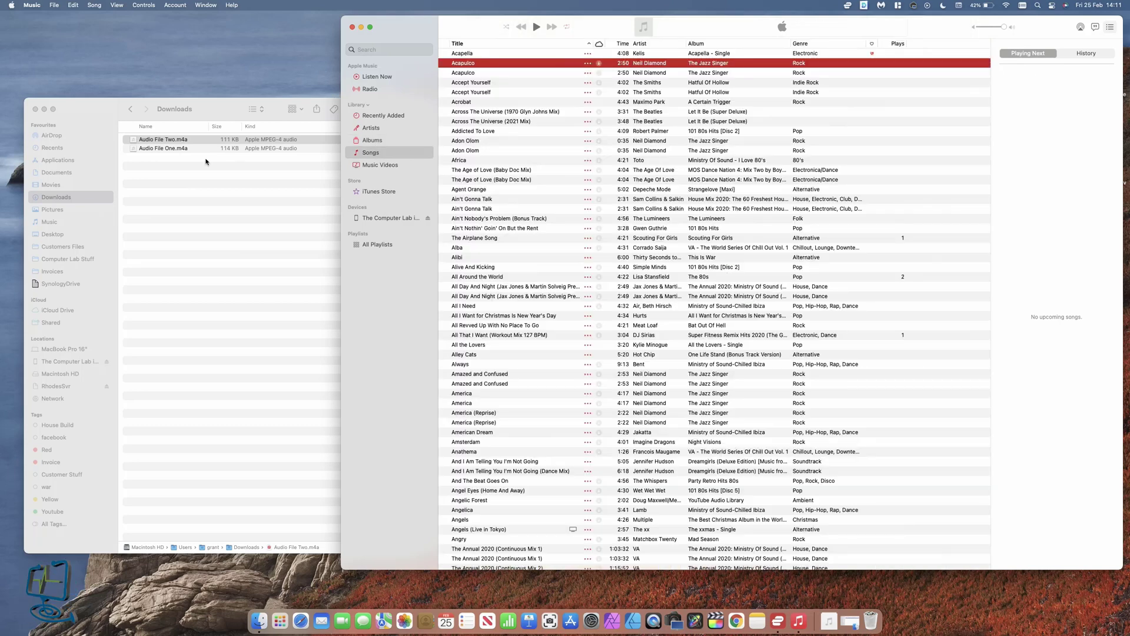
- Add Audio File One.m4a and Audio File Two.m4a together from the Downloads folder to the Music library's song list
left_click(159, 141)
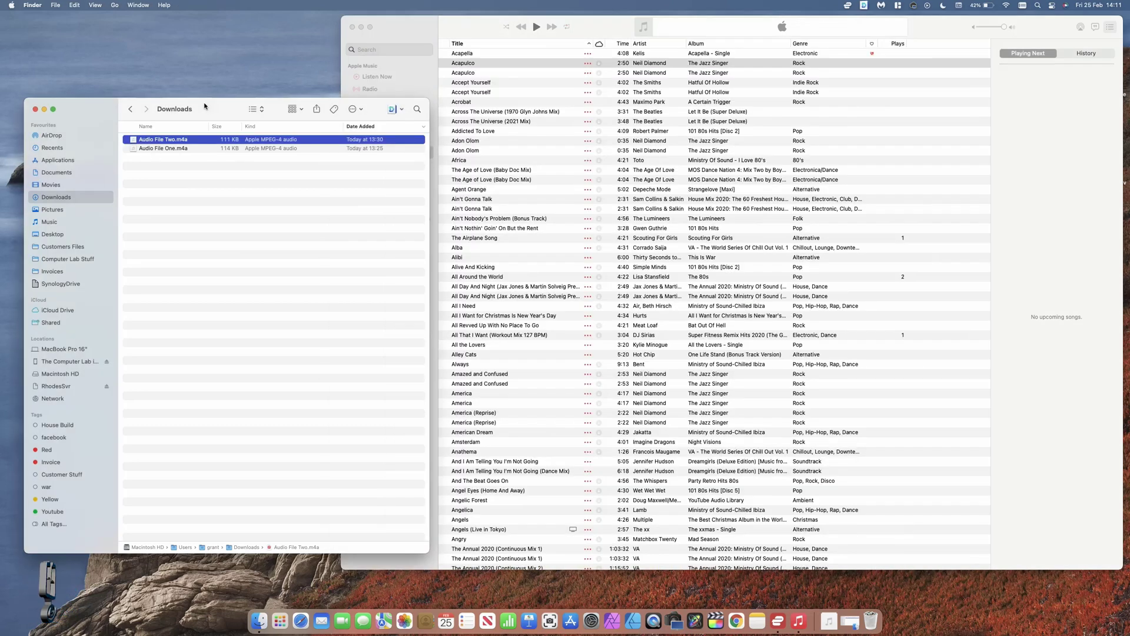
left_click(167, 150, "shift")
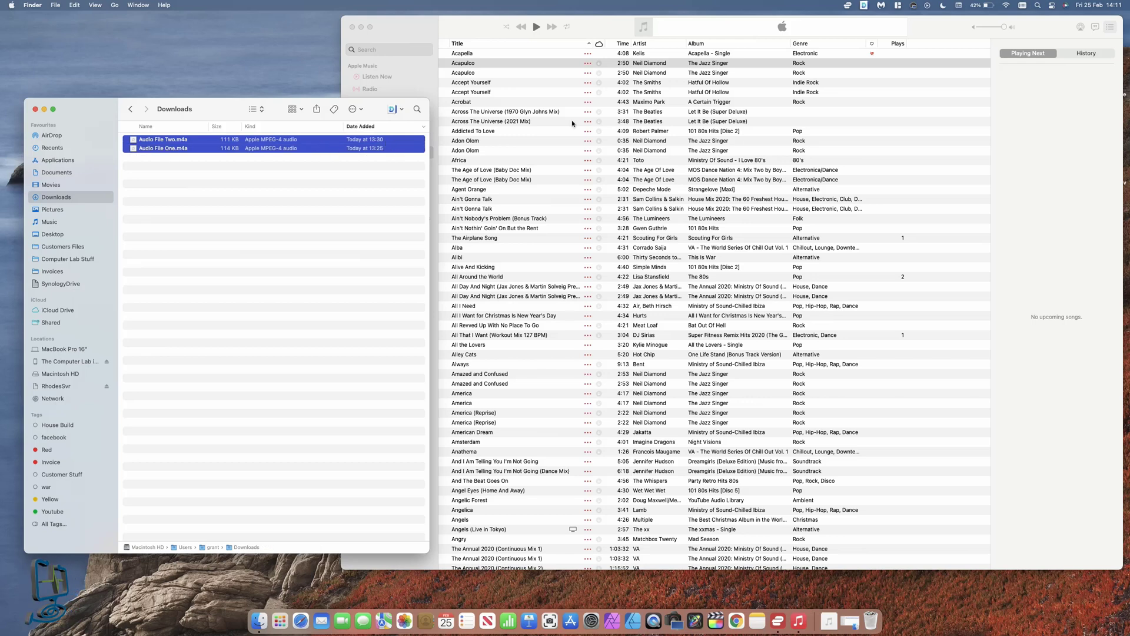
left_click_drag(400, 151, 516, 147)
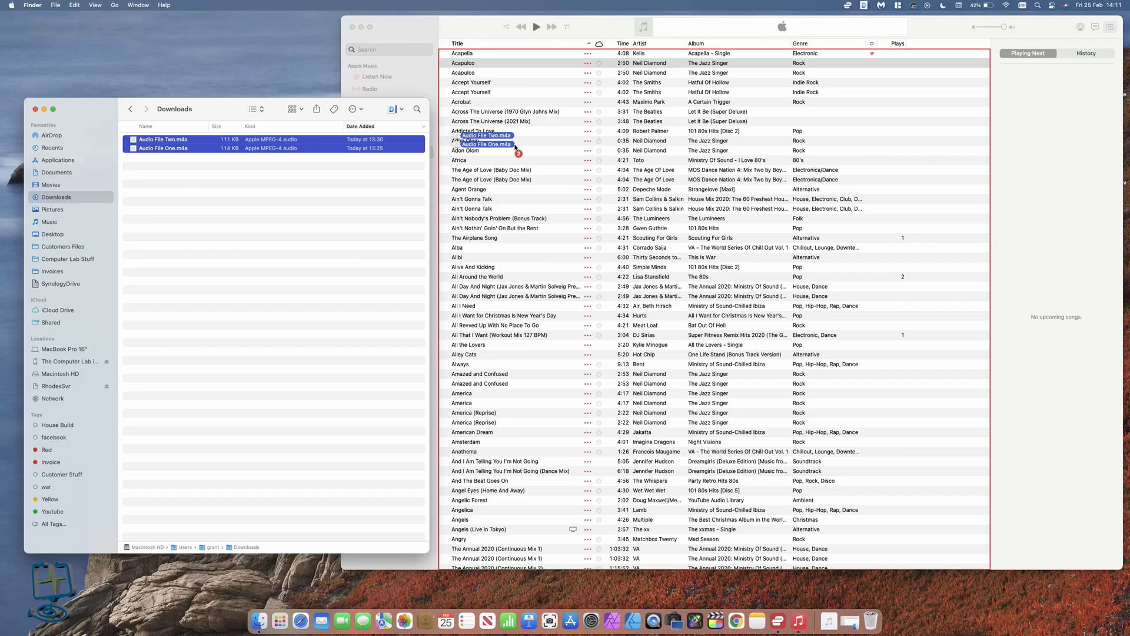
left_click_drag(516, 148, 516, 148)
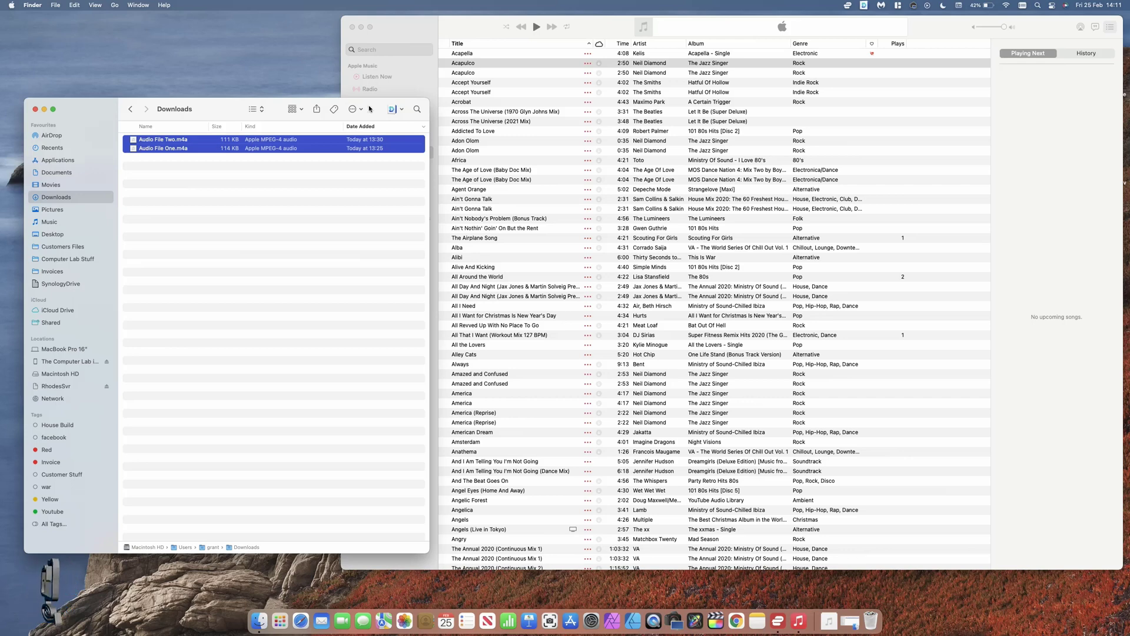
- Bring Music to the front, minimise the Downloads window and move the Music window towards the middle of the desktop
left_click(427, 32)
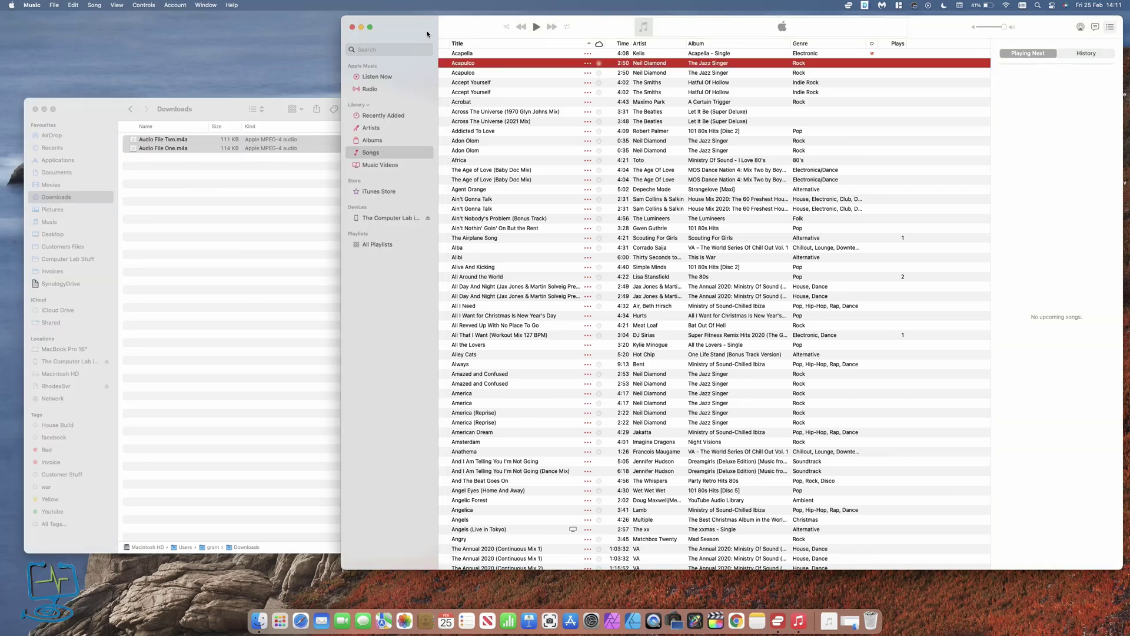
left_click(44, 109)
left_click_drag(433, 24, 282, 38)
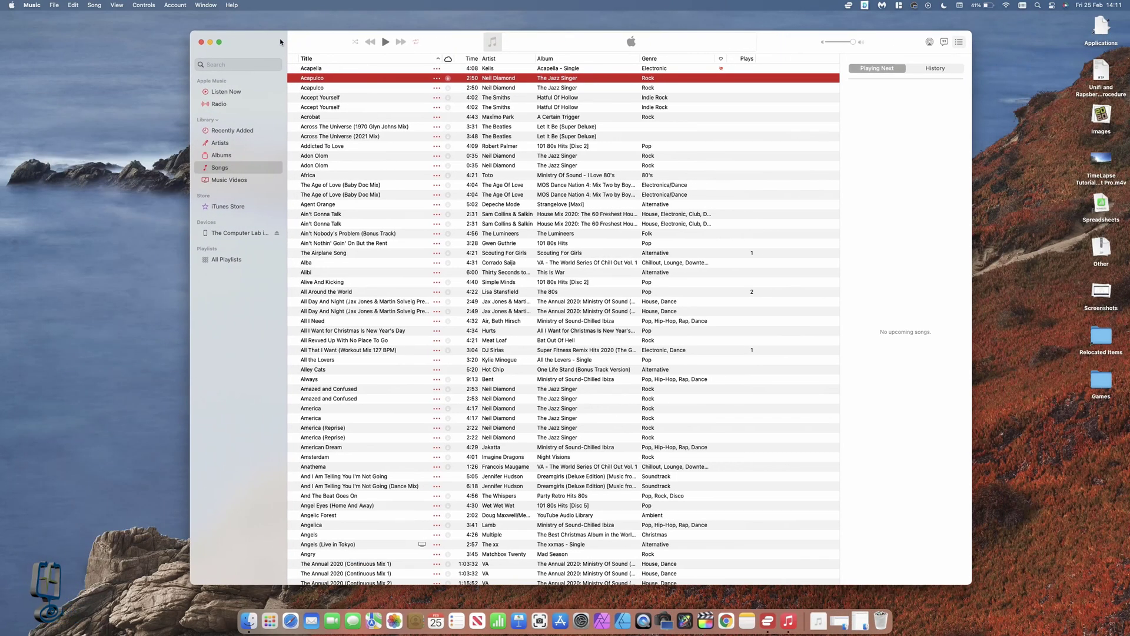
- Add the Date Added column to the song list and sort the songs by it, newest first
right_click(788, 60)
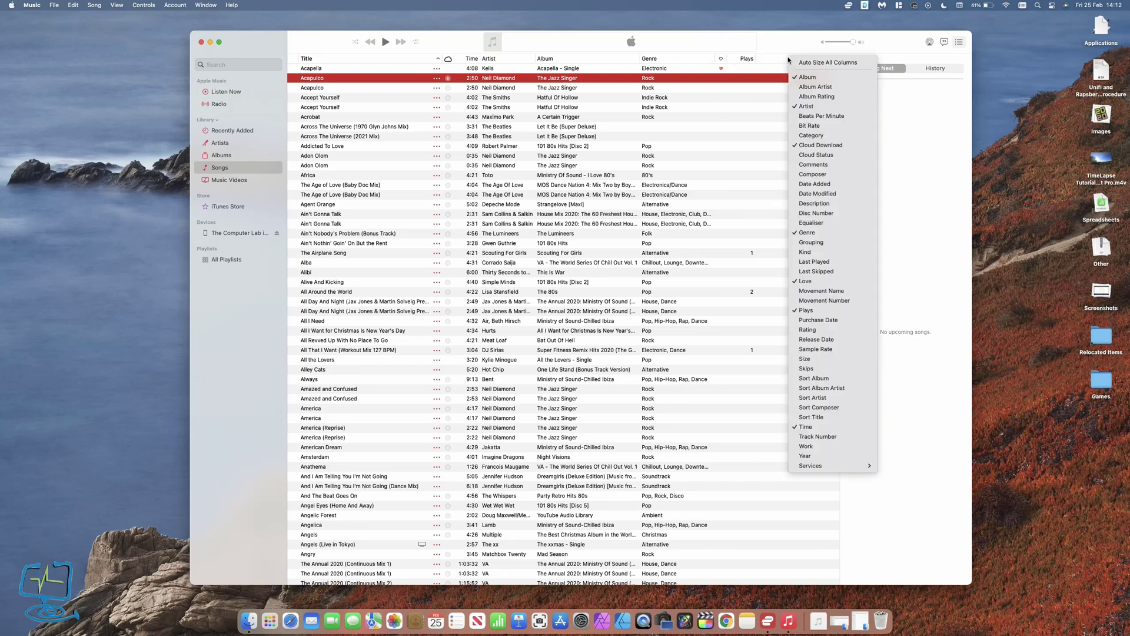
left_click(773, 61)
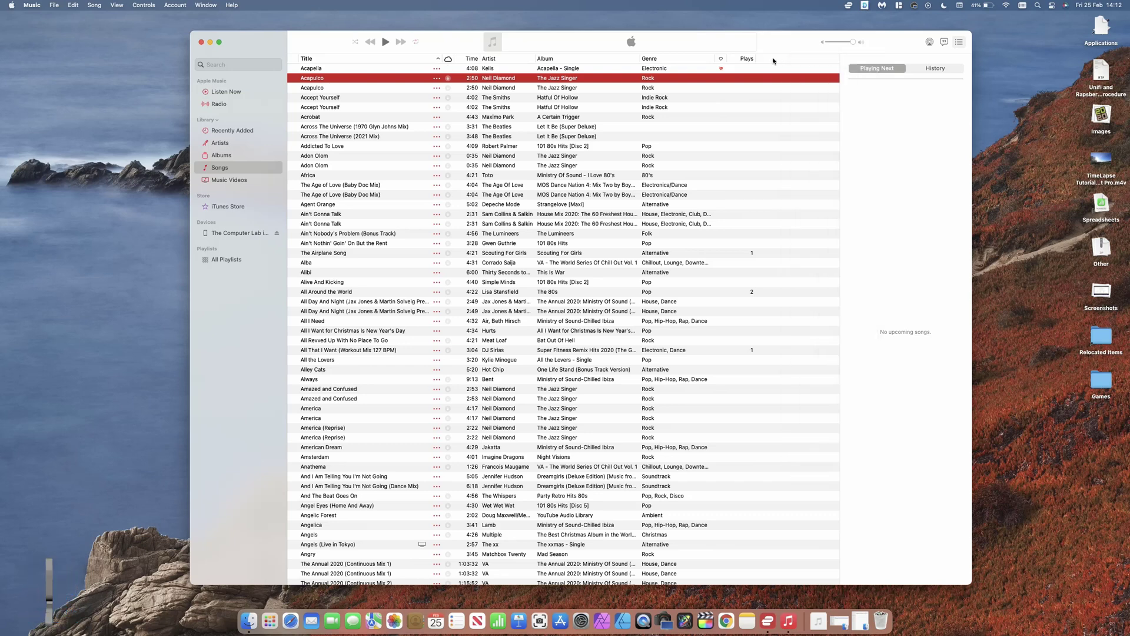
right_click(773, 61)
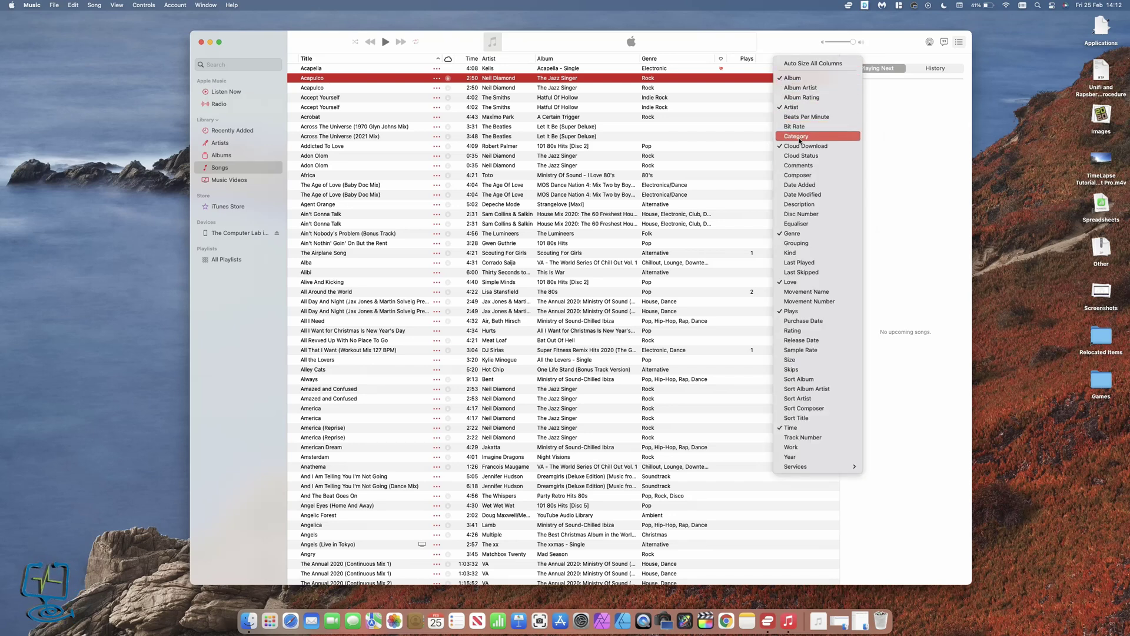
left_click(807, 186)
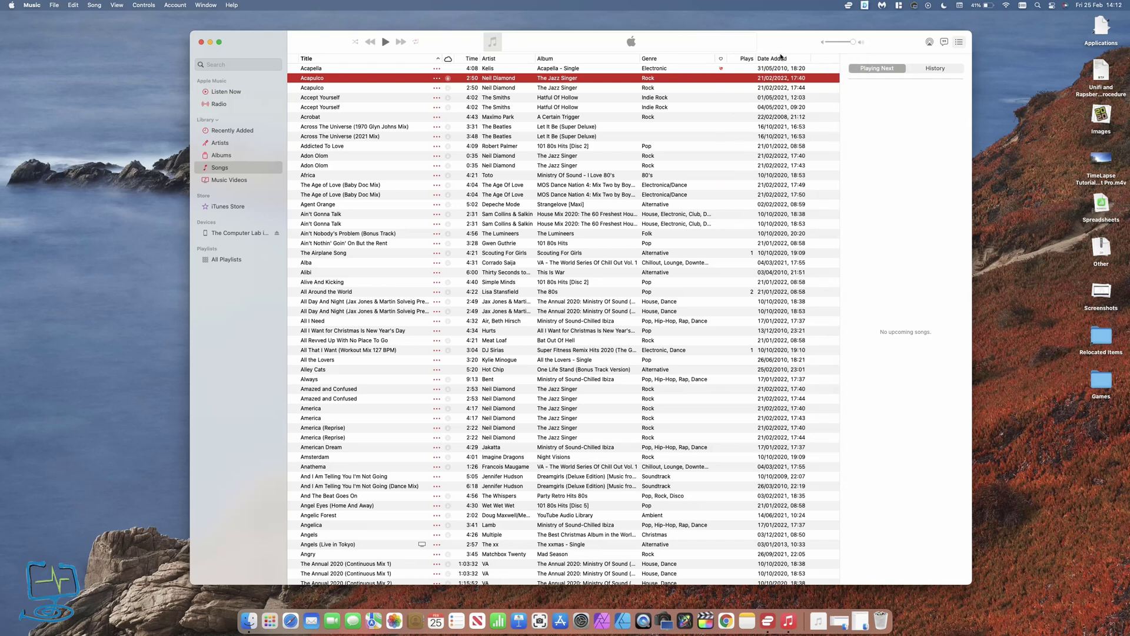
scroll(747, 84, "up", 2)
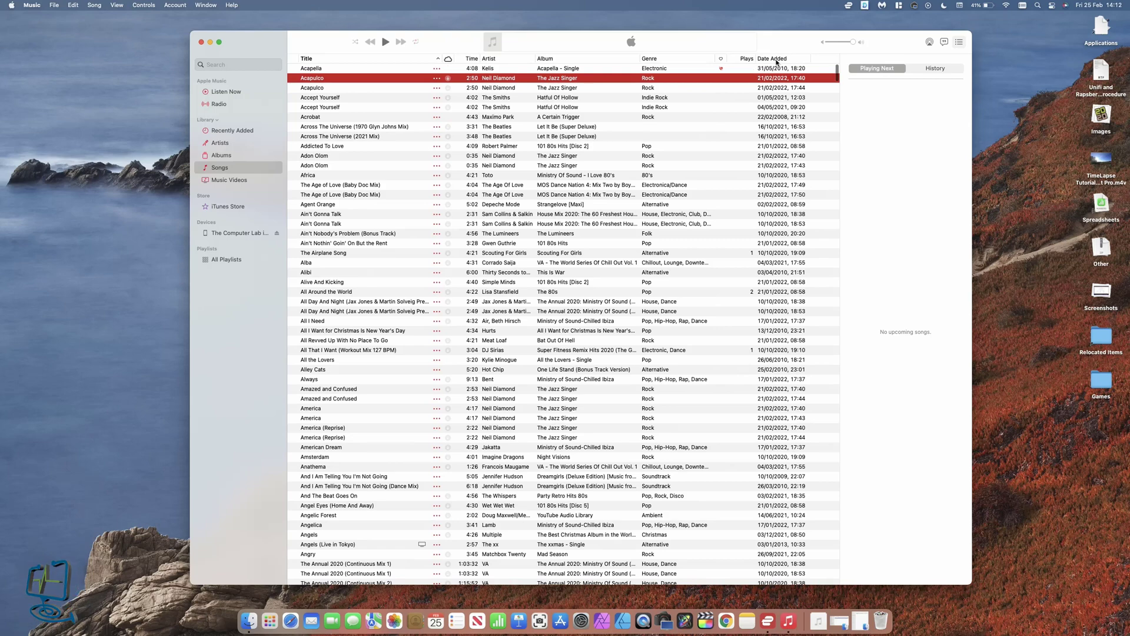
left_click(776, 60)
scroll(776, 79, "up", 2)
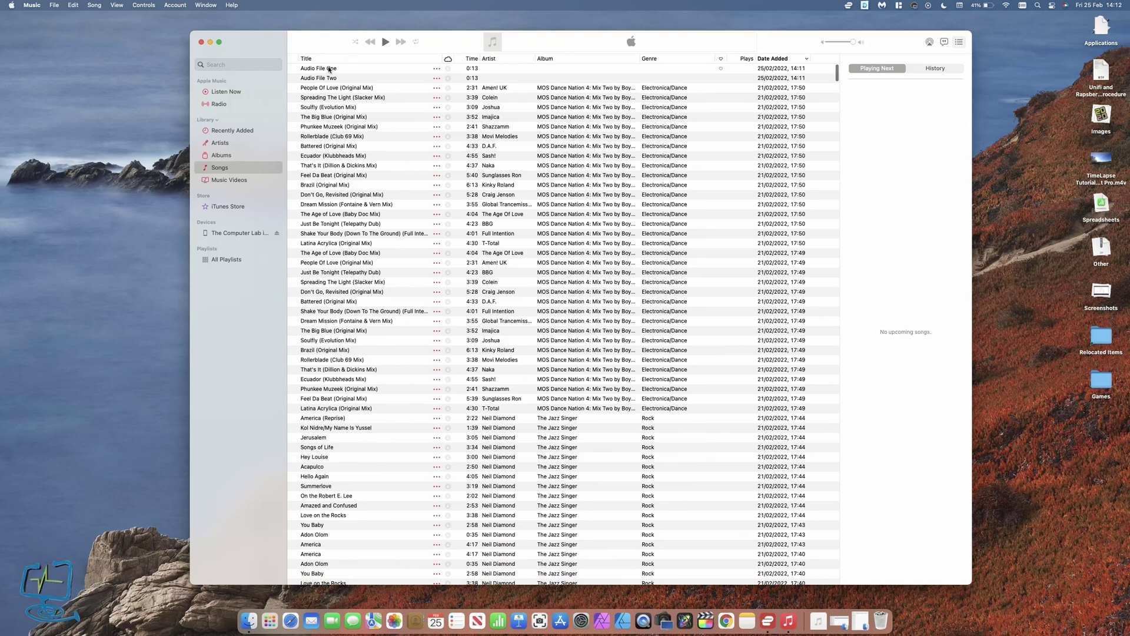
- Recheck the source files in the Downloads folder, then view Audio File One's file information in Music and close it without changes
left_click(249, 621)
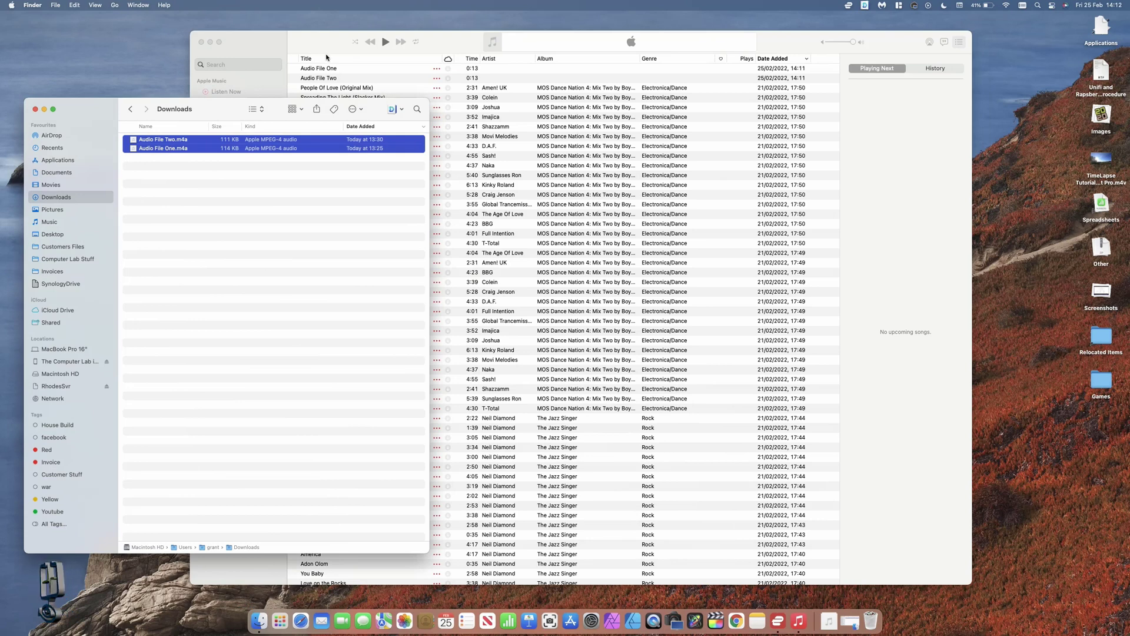
left_click(44, 109)
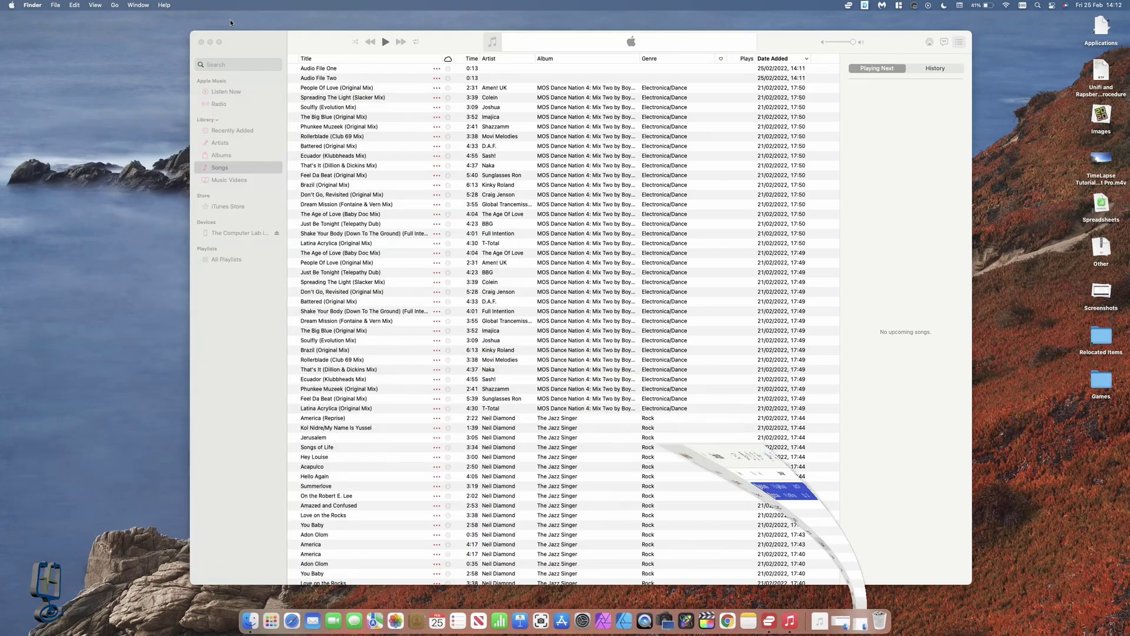
left_click(330, 70)
left_click(330, 70)
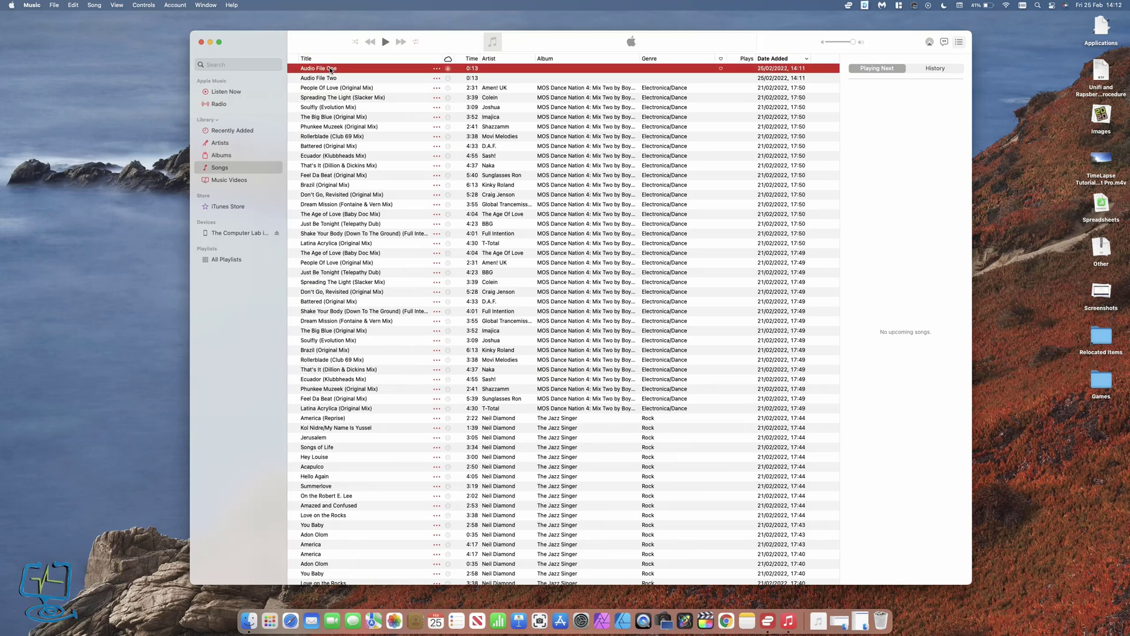
right_click(352, 71)
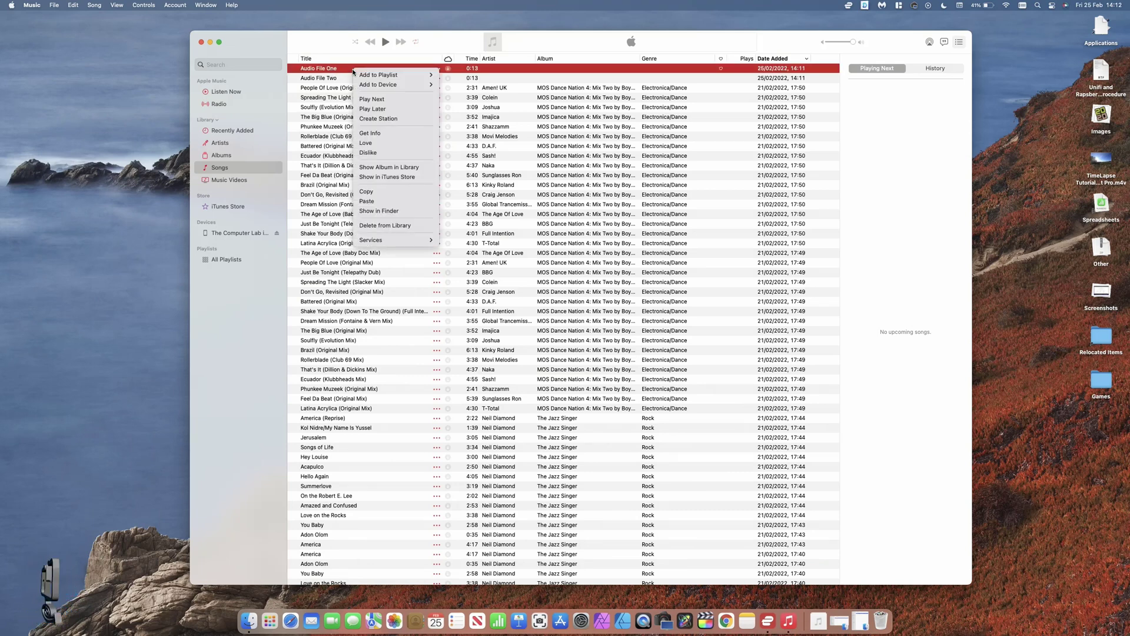
left_click(380, 134)
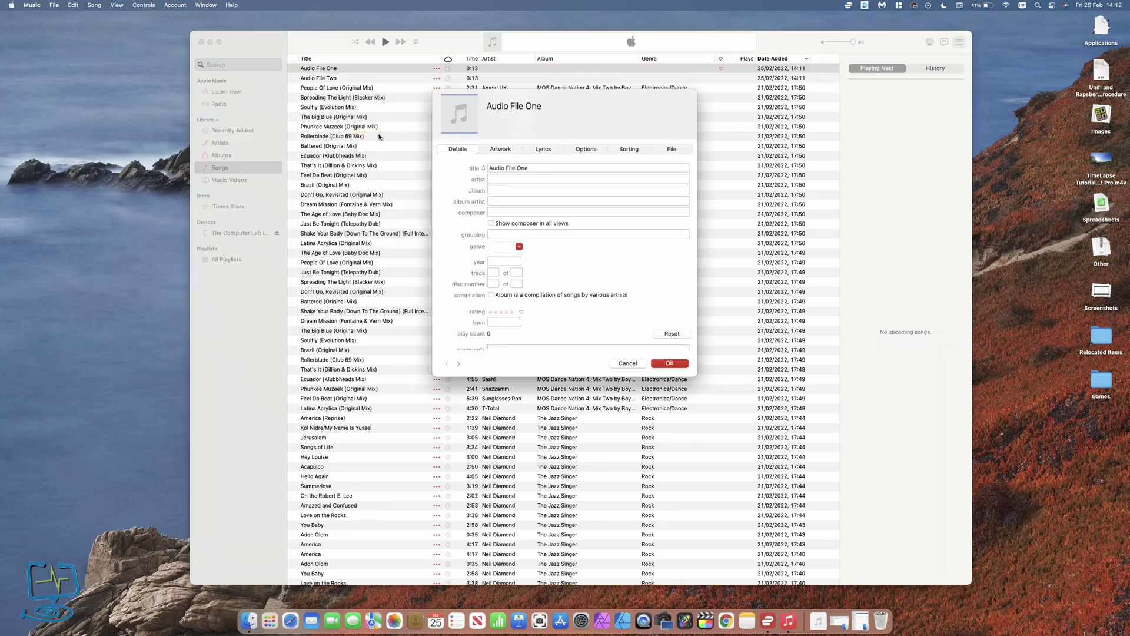
left_click(675, 152)
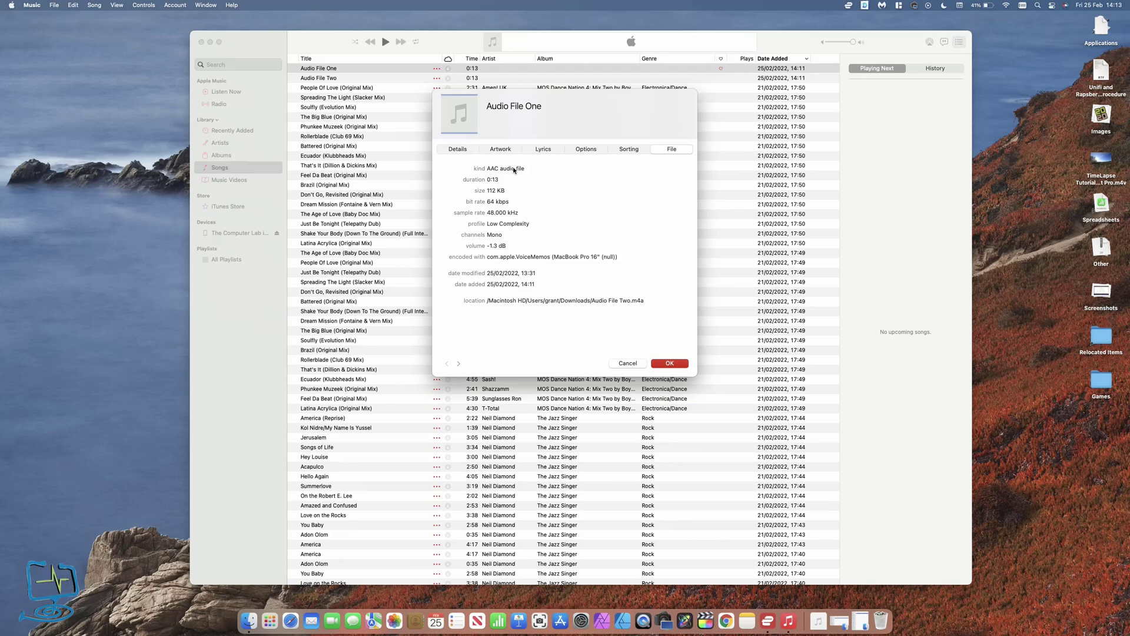
left_click(627, 363)
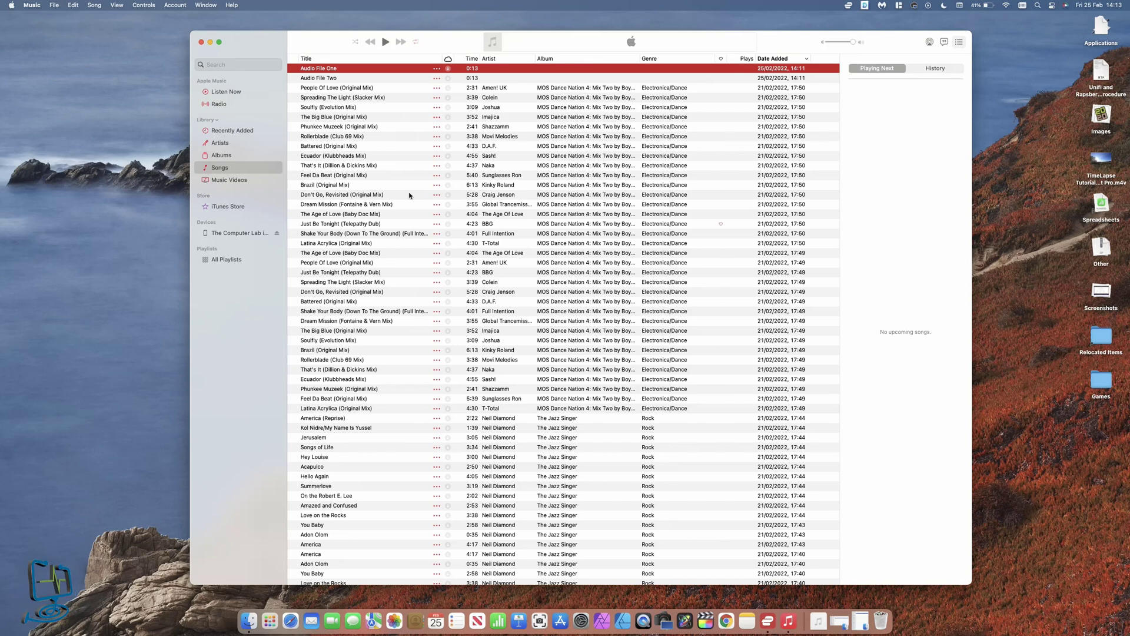
- Create MP3 versions of both Audio File One and Audio File Two in the song list
left_click(331, 78)
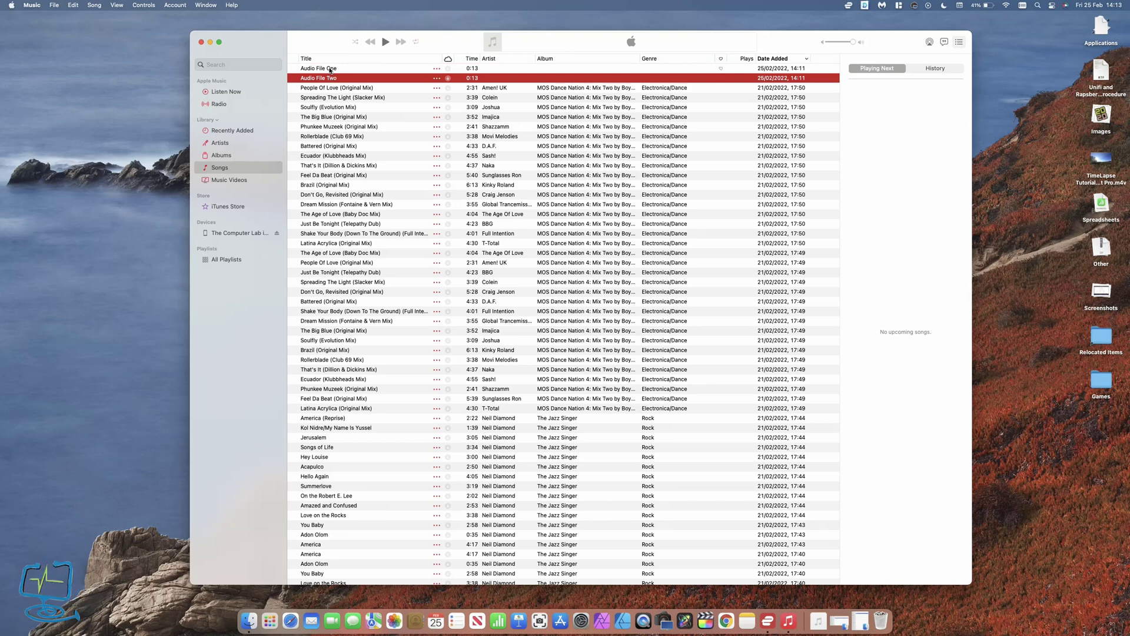
left_click(330, 69, "shift")
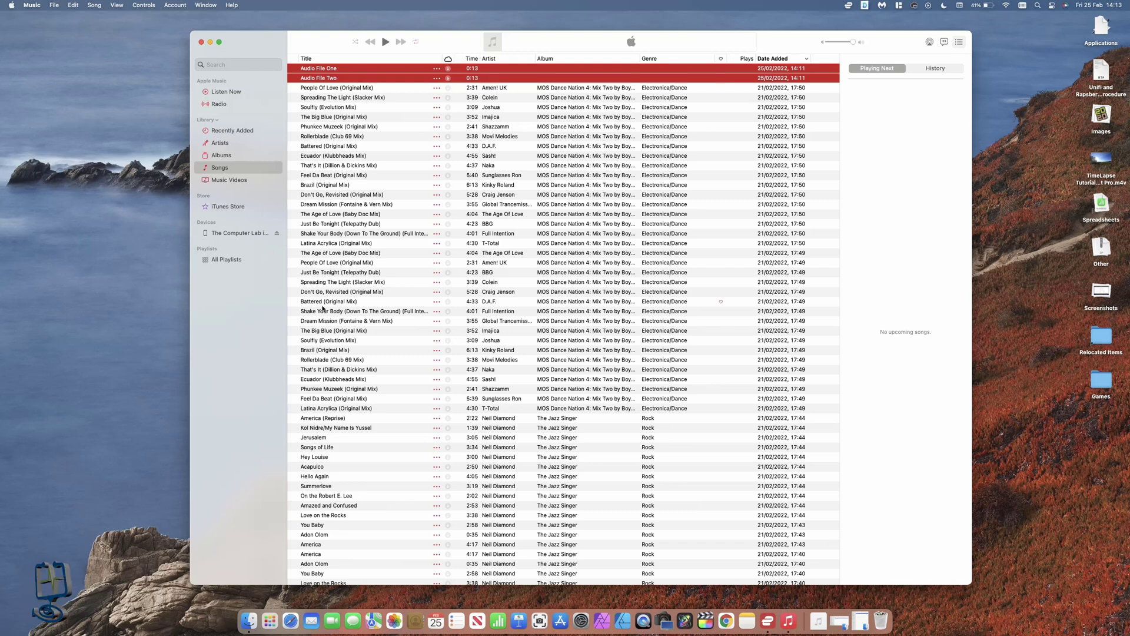
left_click(55, 6)
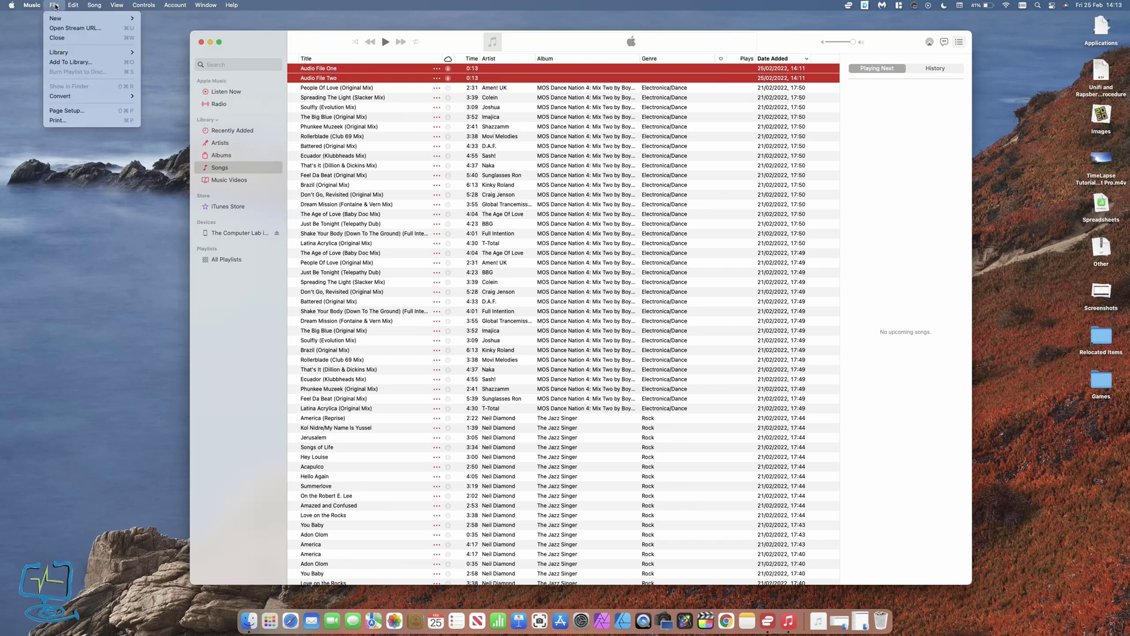
mouse_move(75, 97)
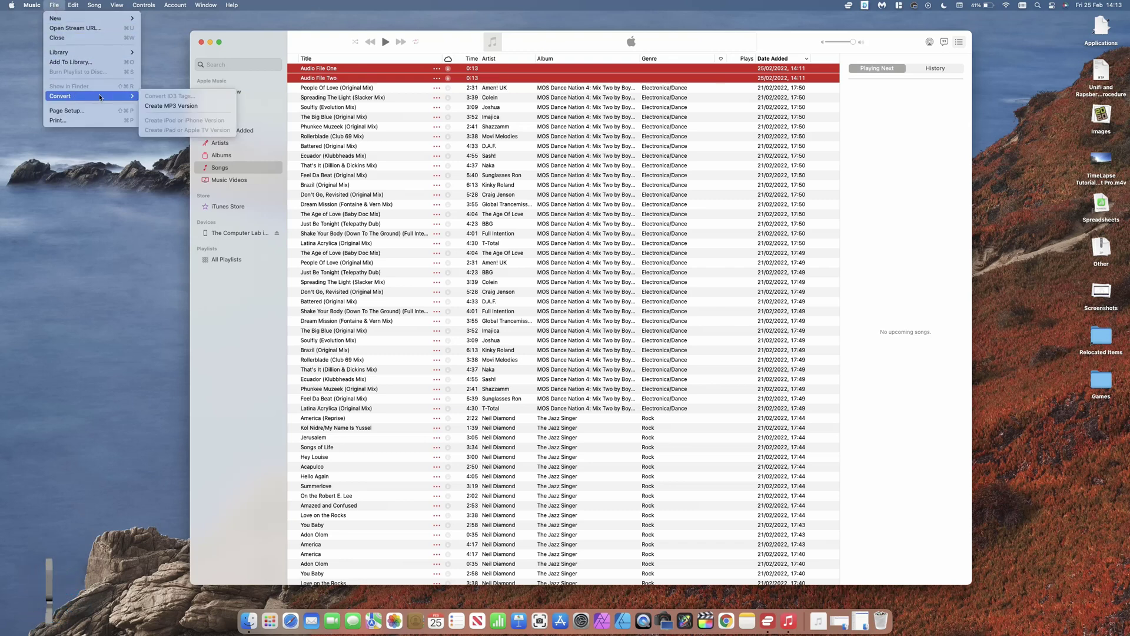
left_click(167, 105)
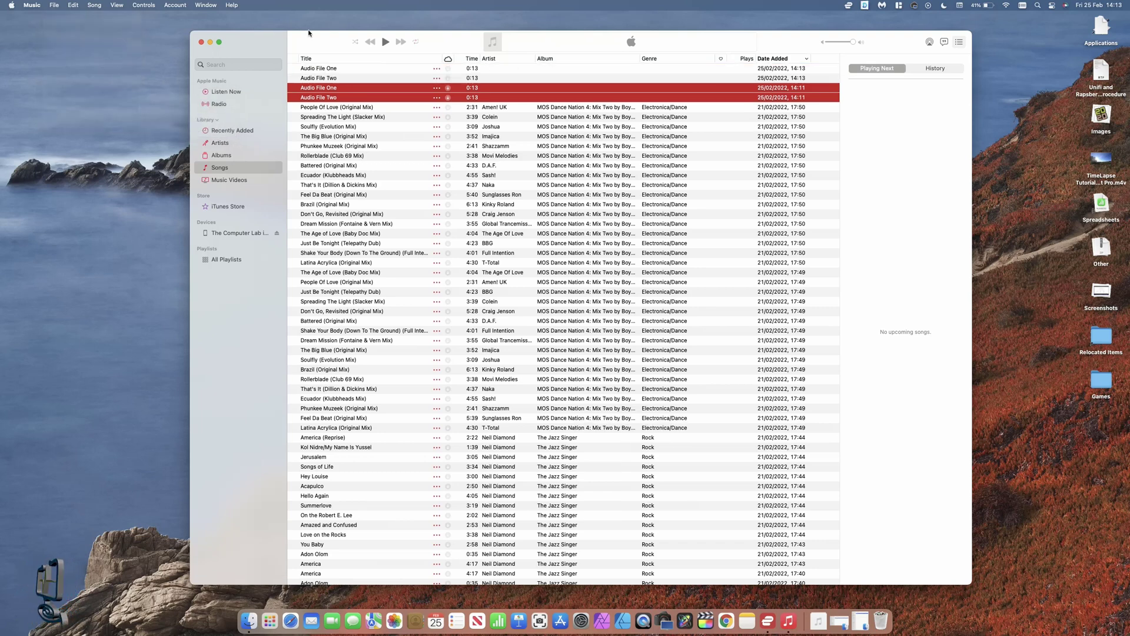
- View the file information of the newly created Audio File Two to check its kind, closing it without changes
left_click(325, 81)
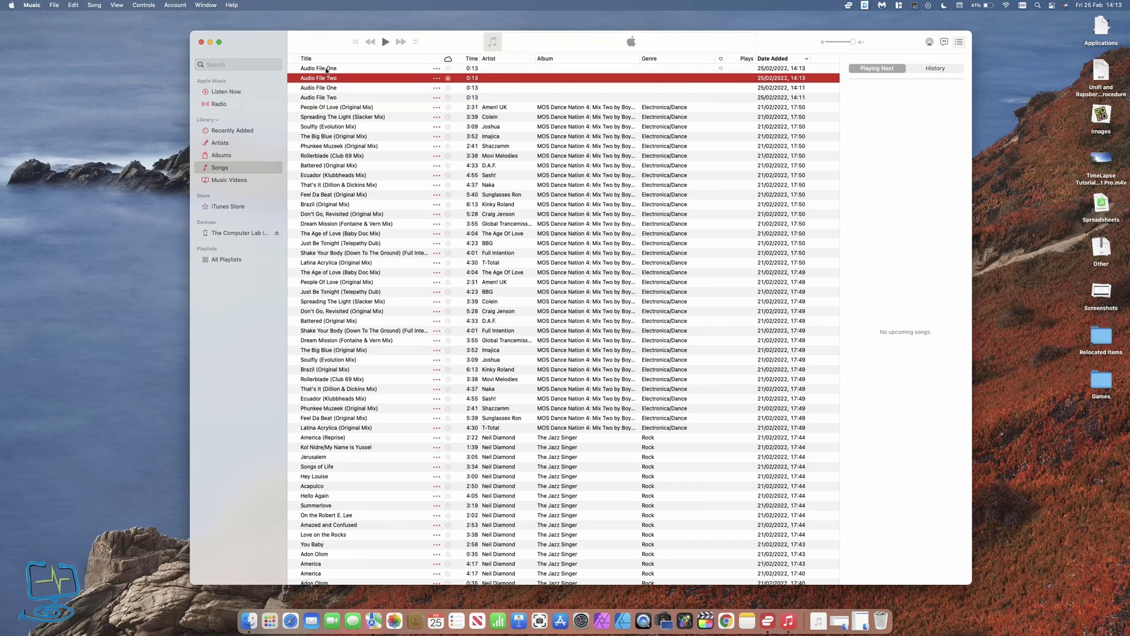
left_click(328, 69)
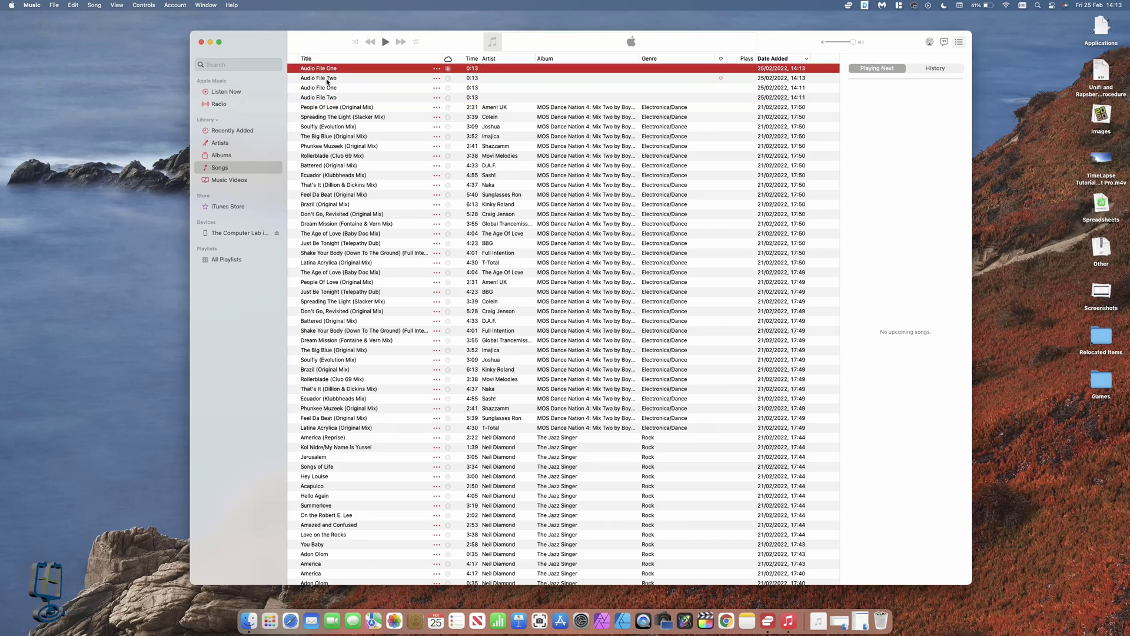
left_click(327, 80)
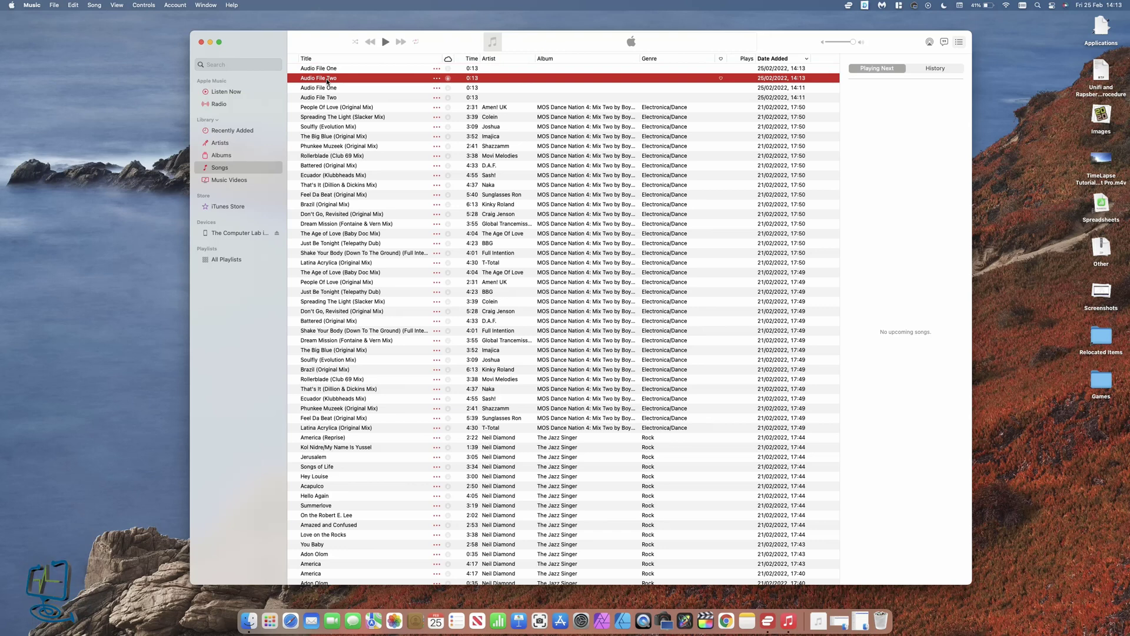
right_click(328, 80)
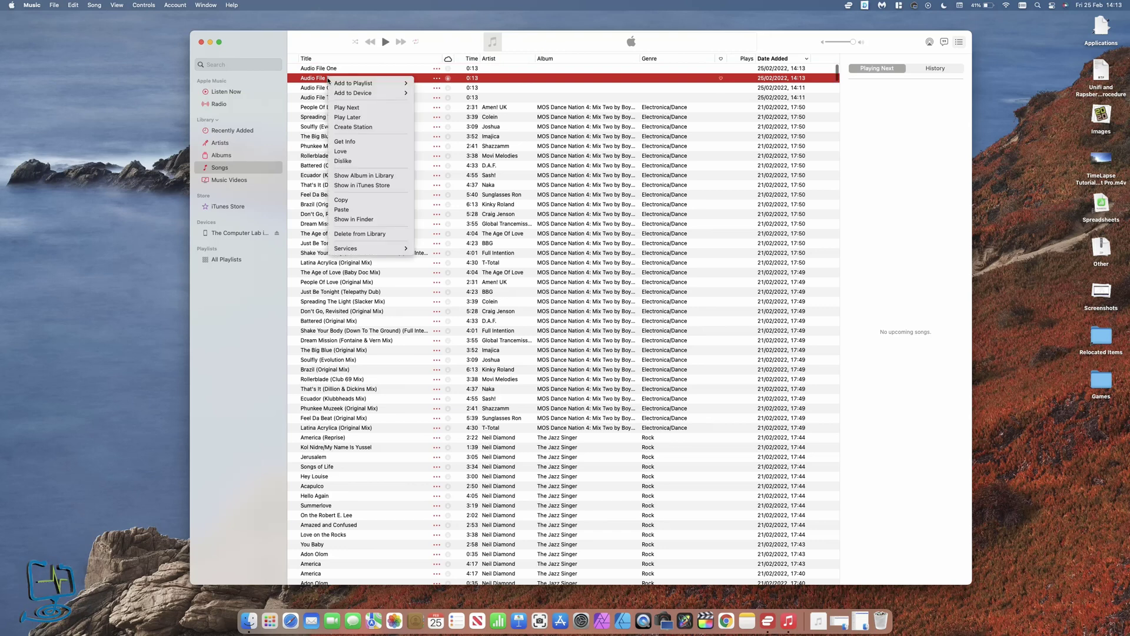
left_click(358, 142)
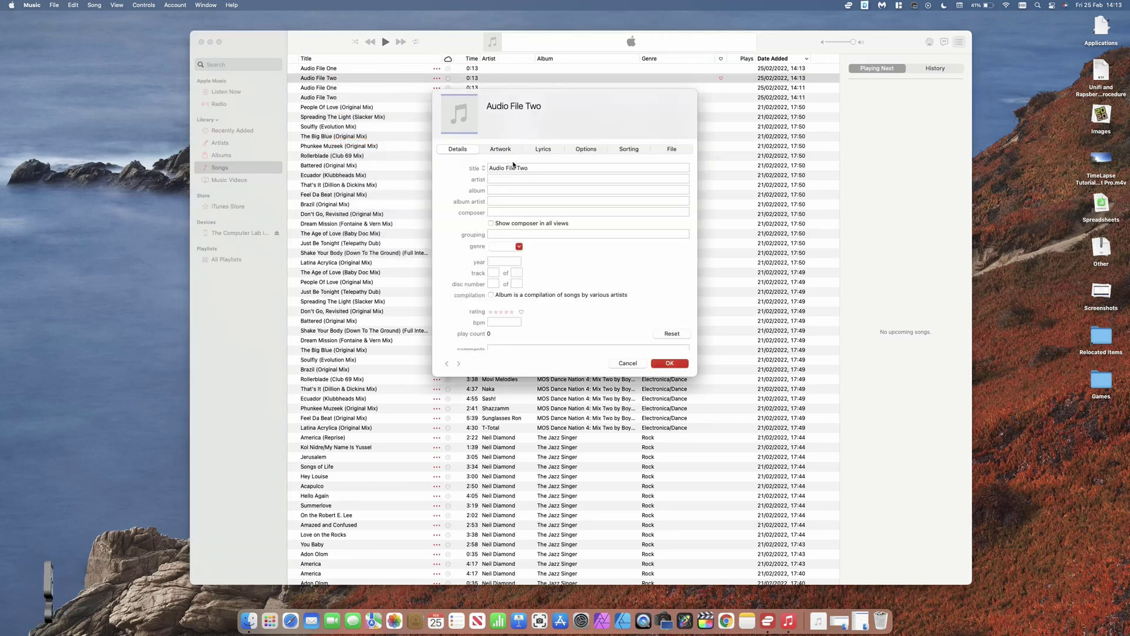
left_click(667, 149)
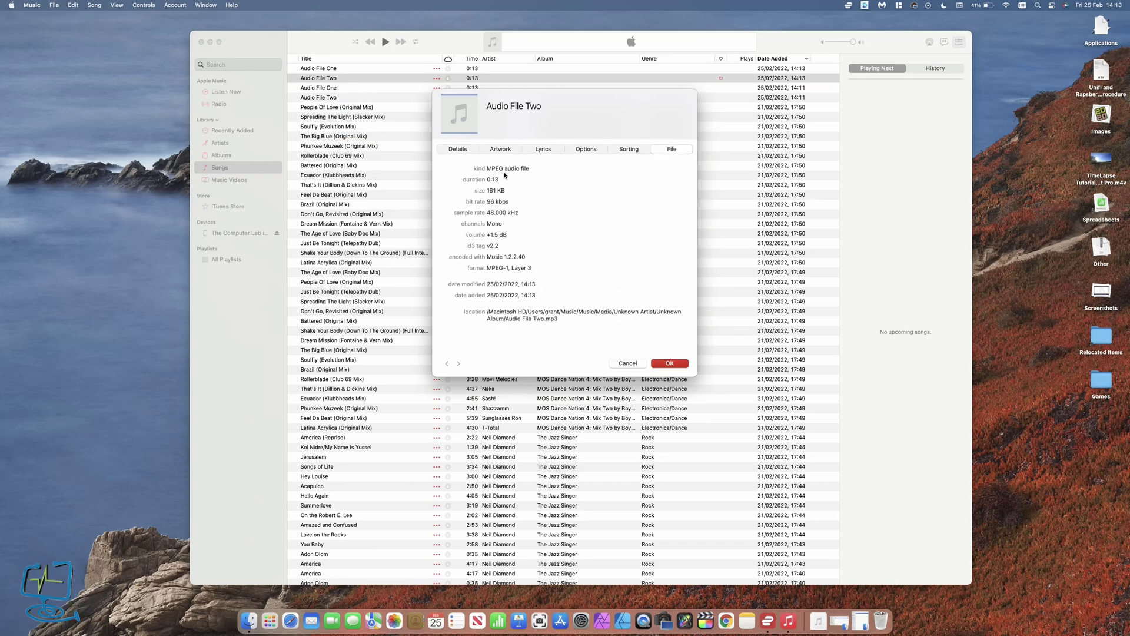
left_click(628, 363)
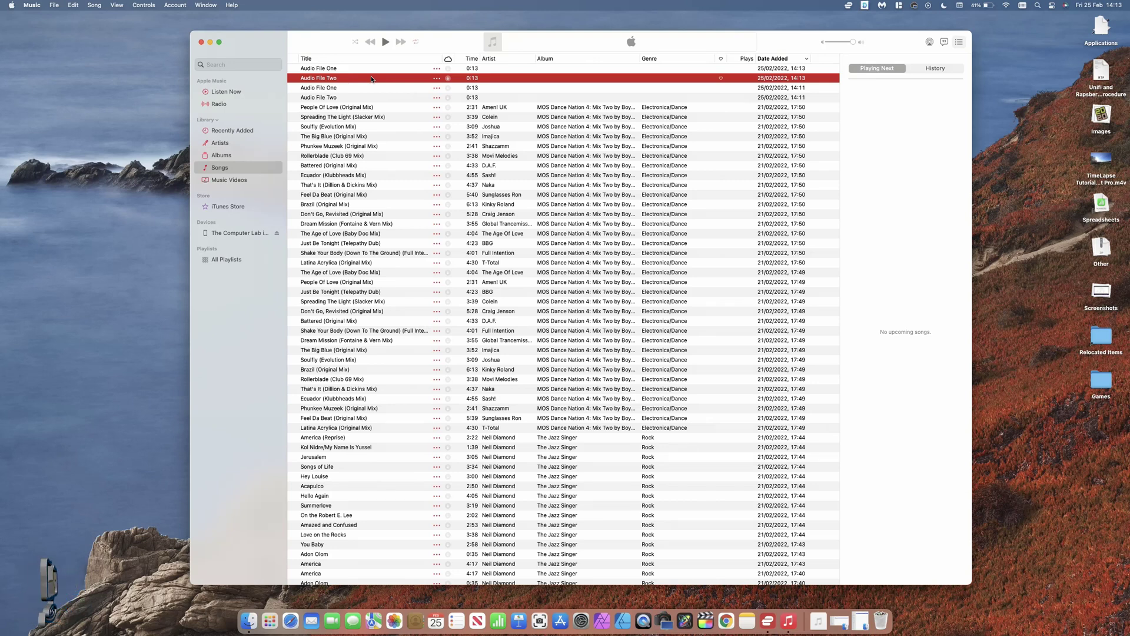
- Reveal the new Audio File Two in Finder, move its folder window lower over Music, and select Audio File One.mp3
right_click(371, 78)
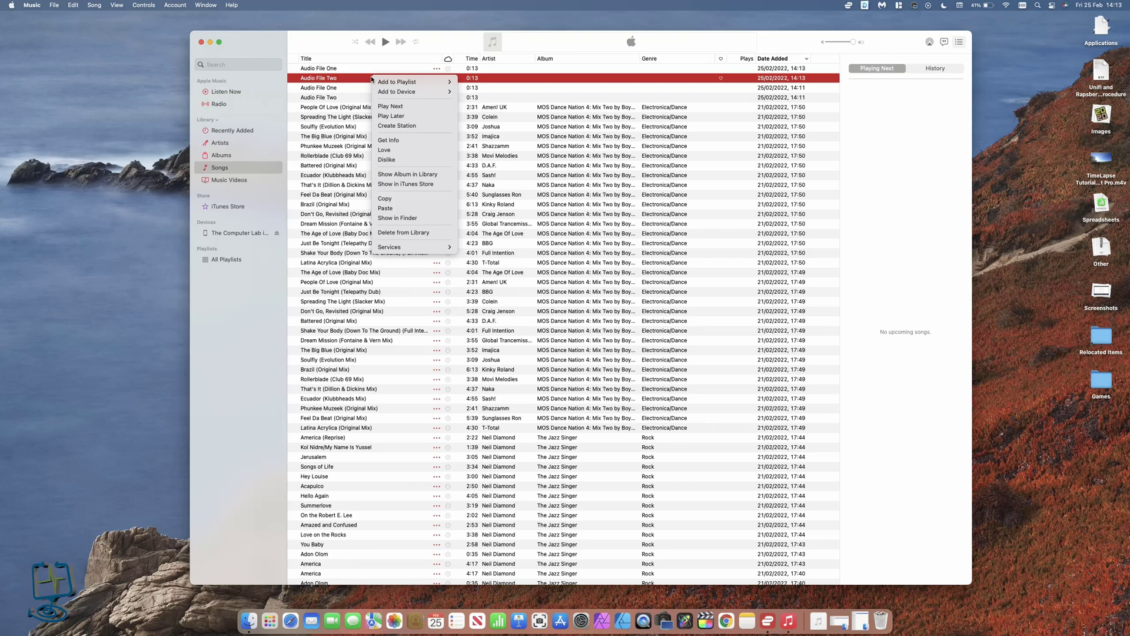
left_click(404, 218)
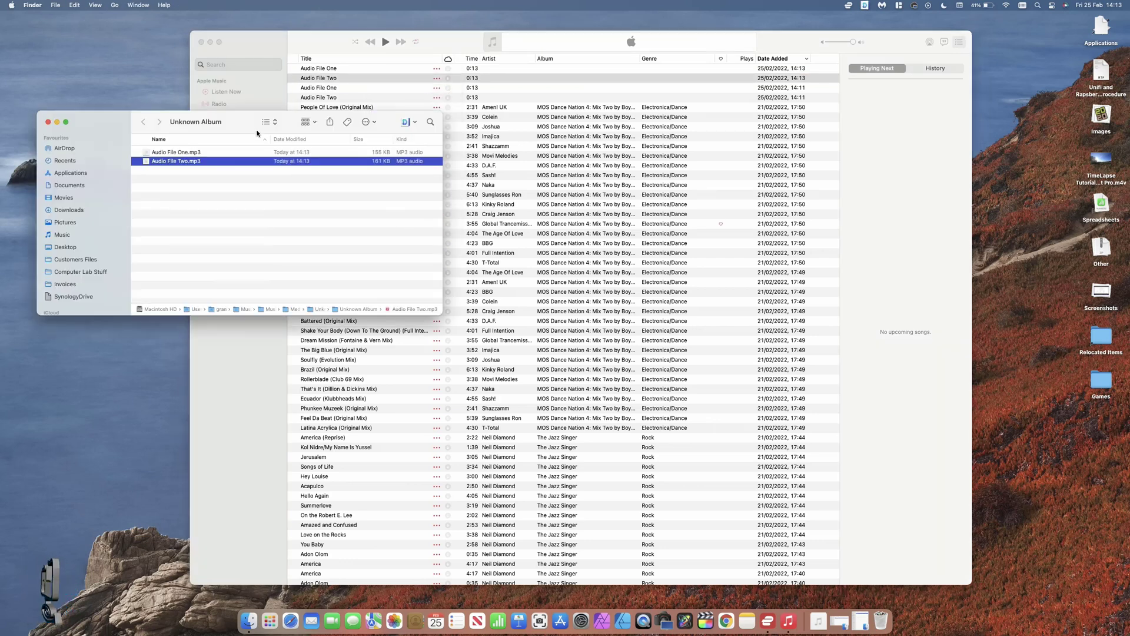
left_click_drag(251, 125, 304, 204)
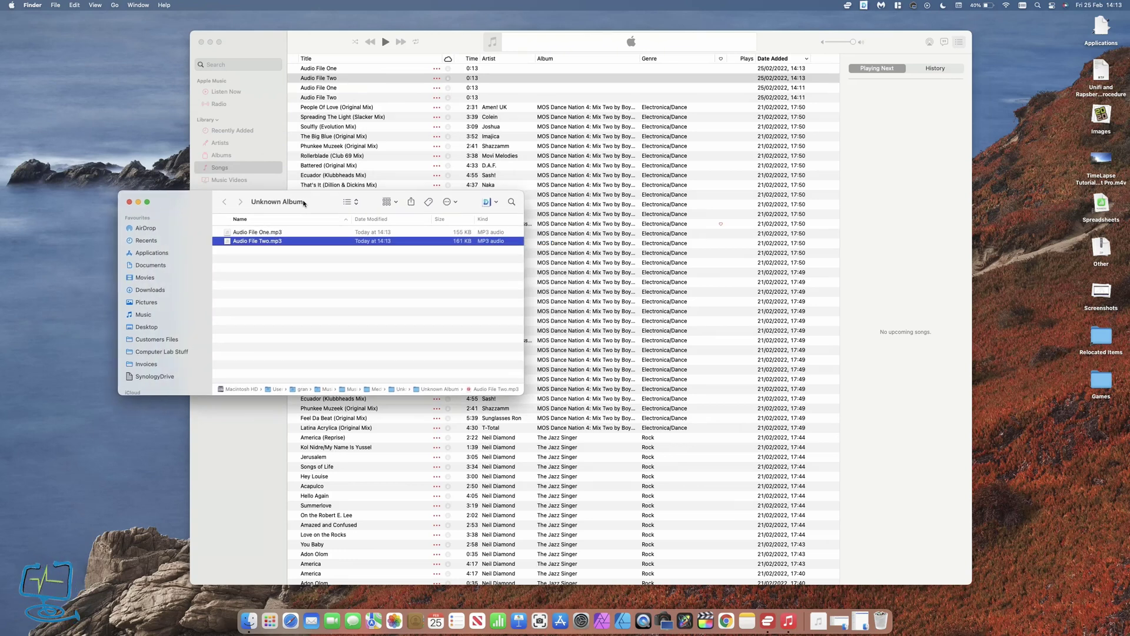
left_click(281, 232)
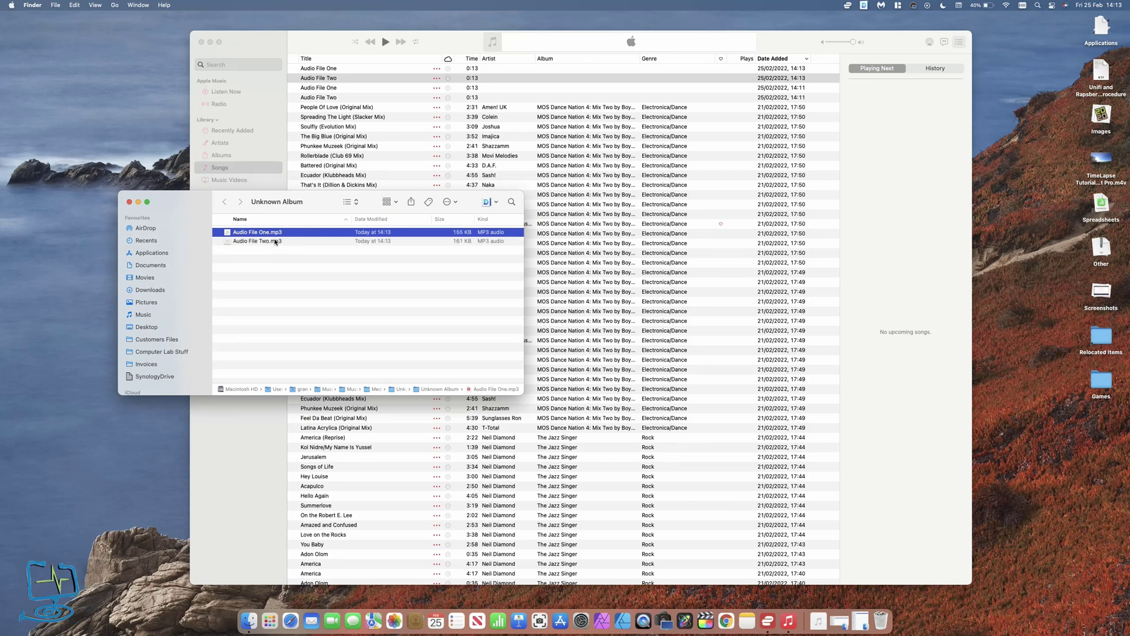
- Add Audio File Two.mp3 to the file selection in the Unknown Album folder, and switch back to Music
left_click(276, 241, "shift")
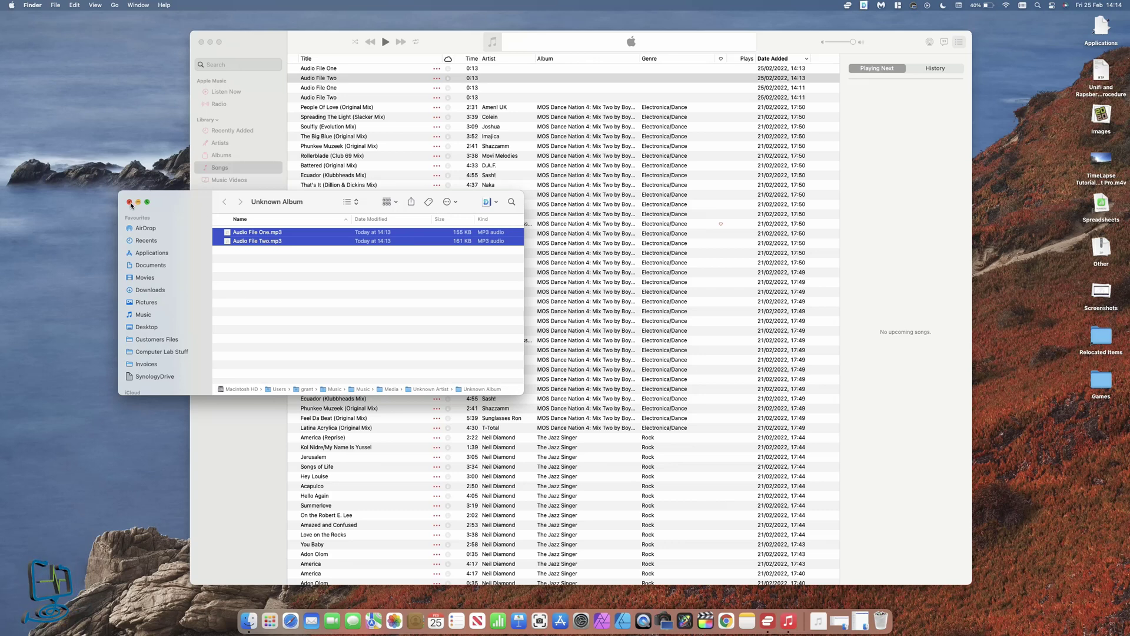
left_click(260, 47)
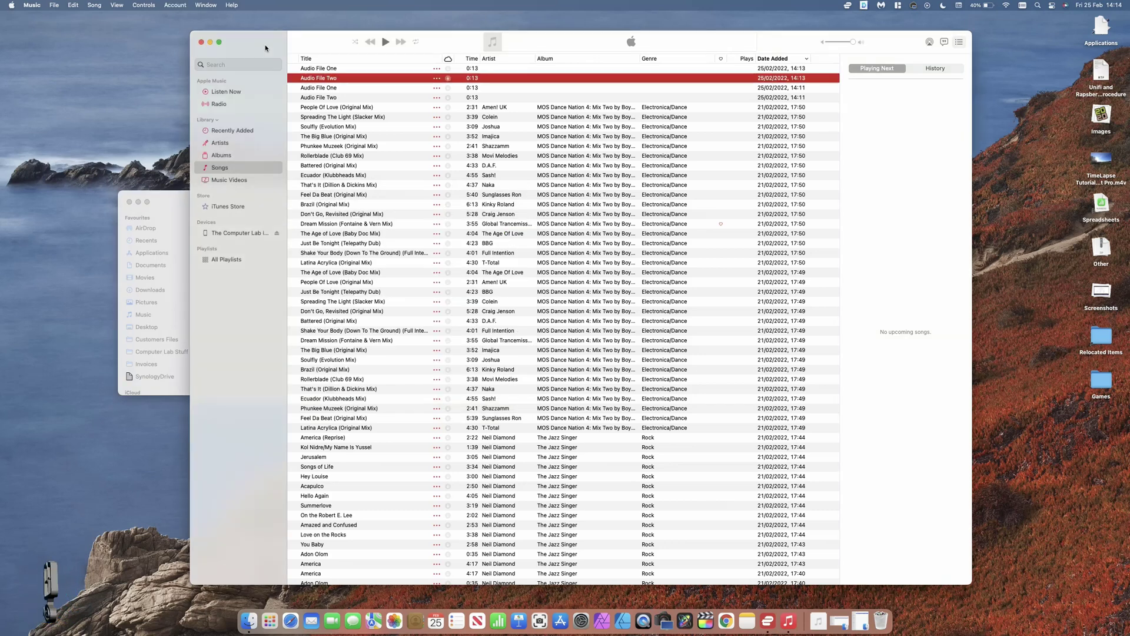
- View the file information of the original Audio File One, added at 14:11, to check its kind, closing it without changes
left_click(329, 98)
left_click(328, 89)
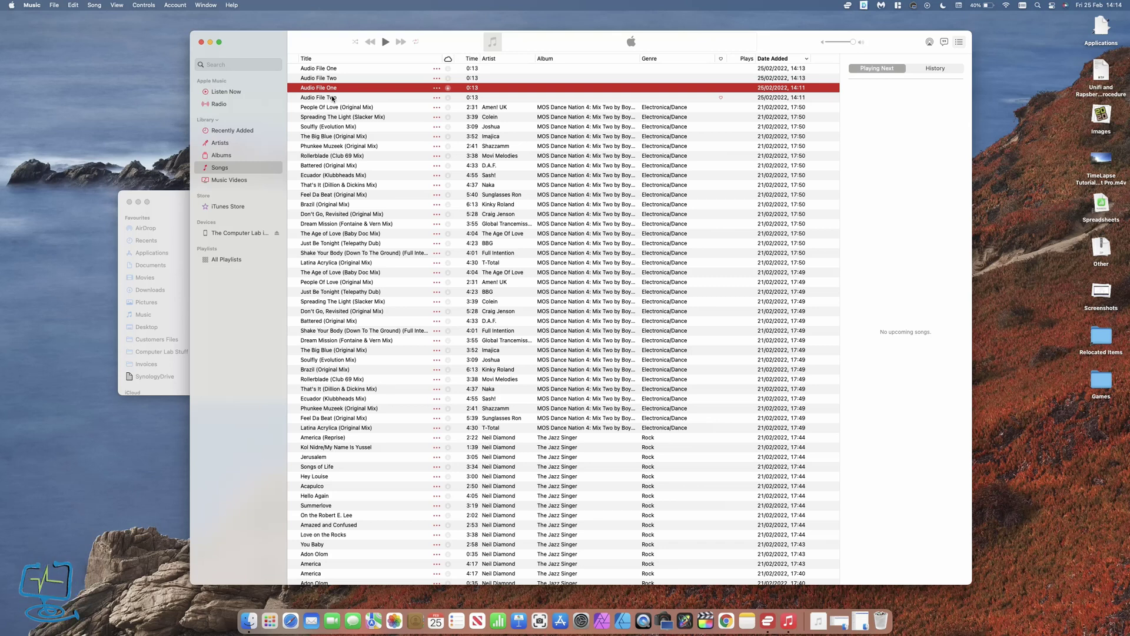
right_click(348, 87)
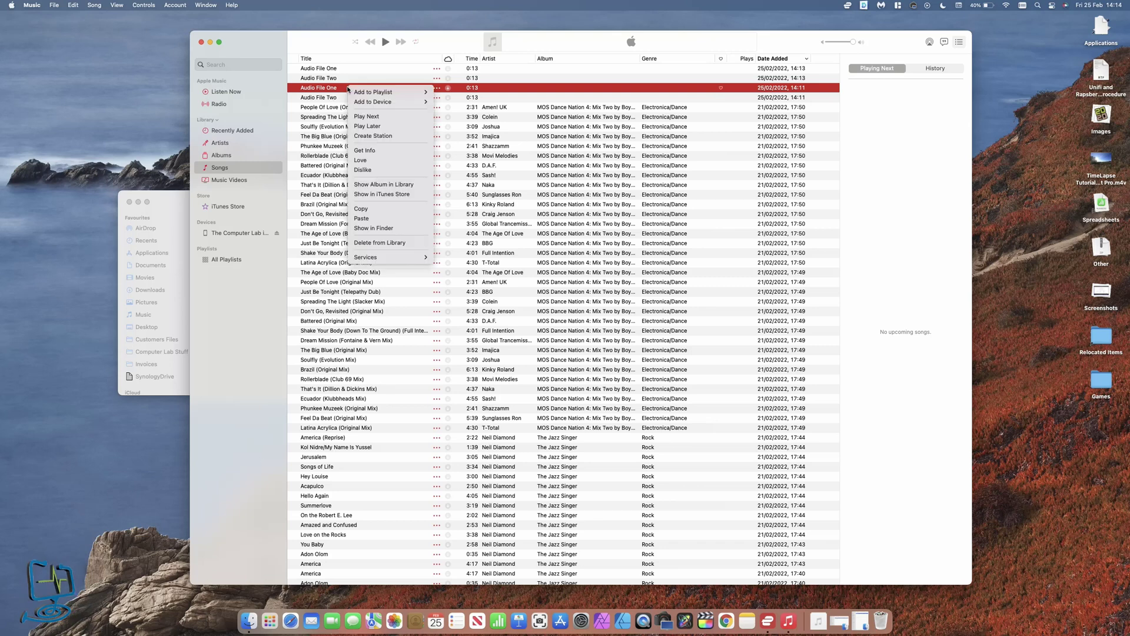
left_click(370, 150)
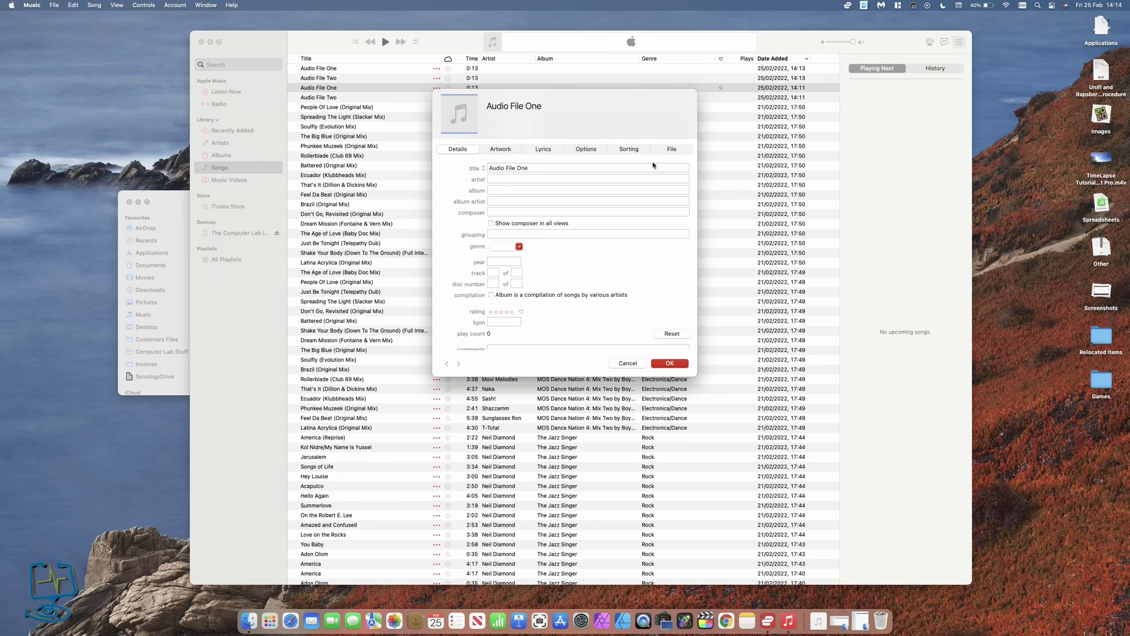
left_click(672, 149)
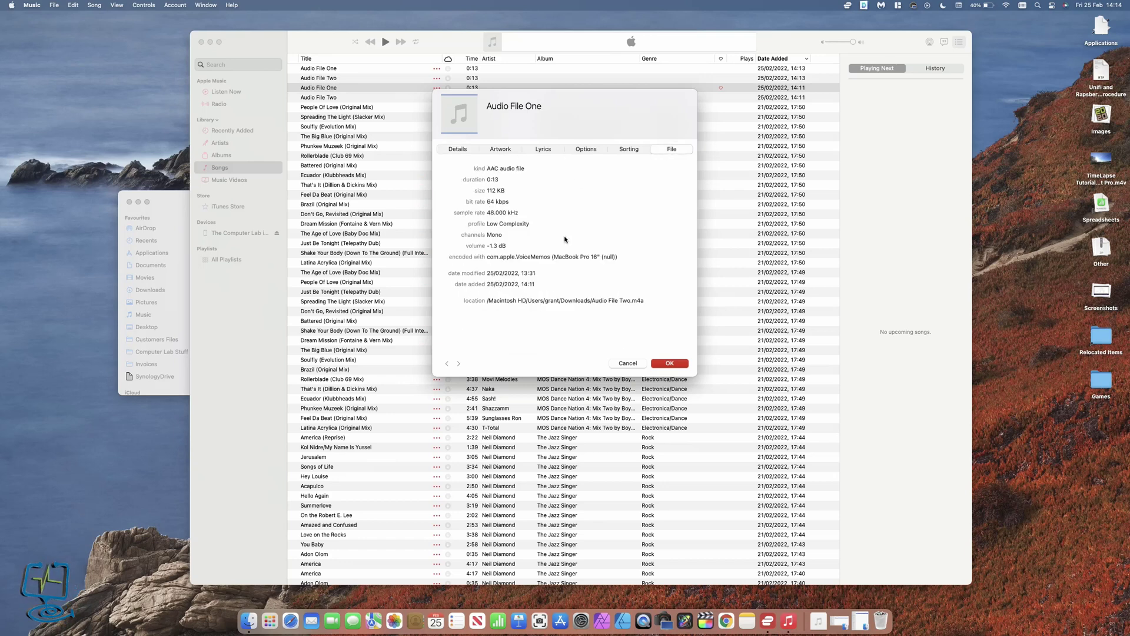
left_click(627, 364)
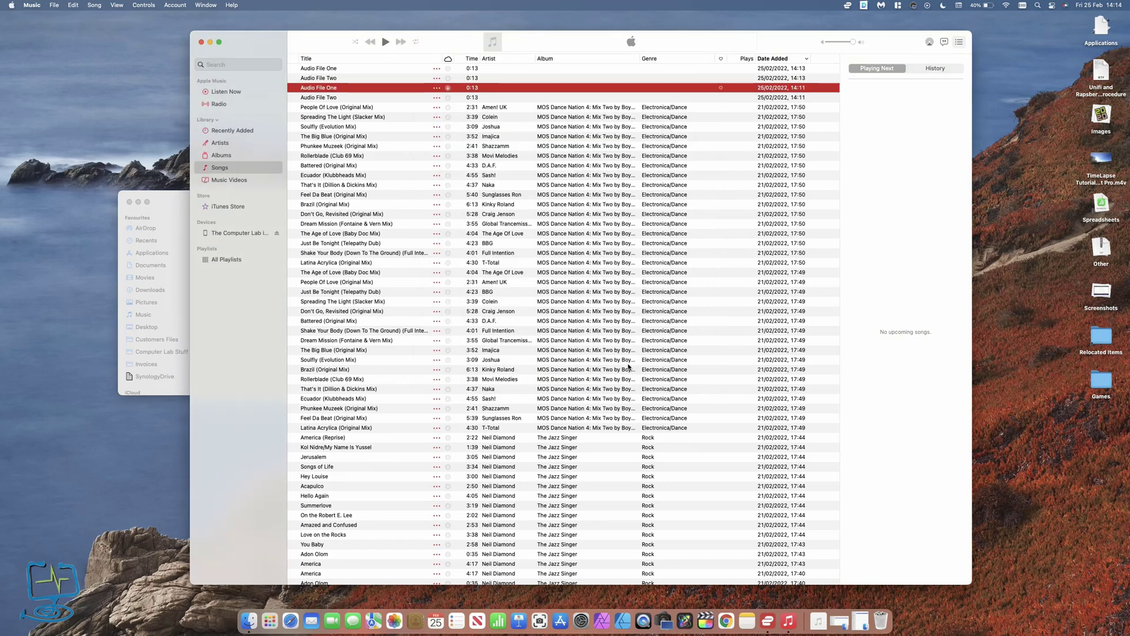
- Delete the original Audio File One and Audio File Two, both added at 14:11, from the music library
left_click(329, 98)
left_click(330, 89, "shift")
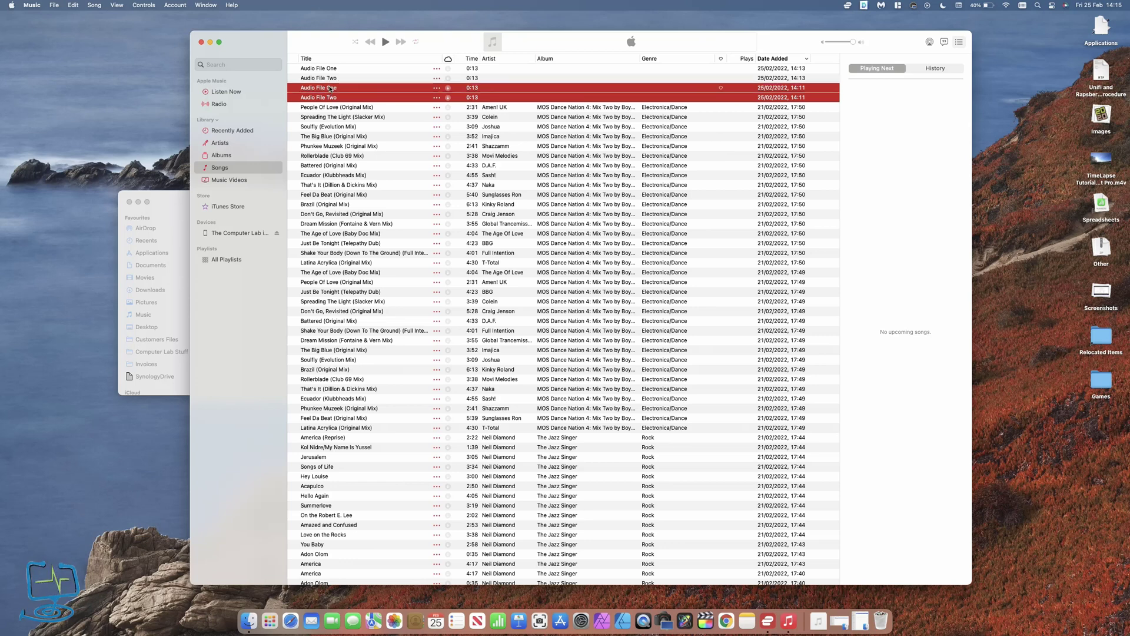
right_click(355, 99)
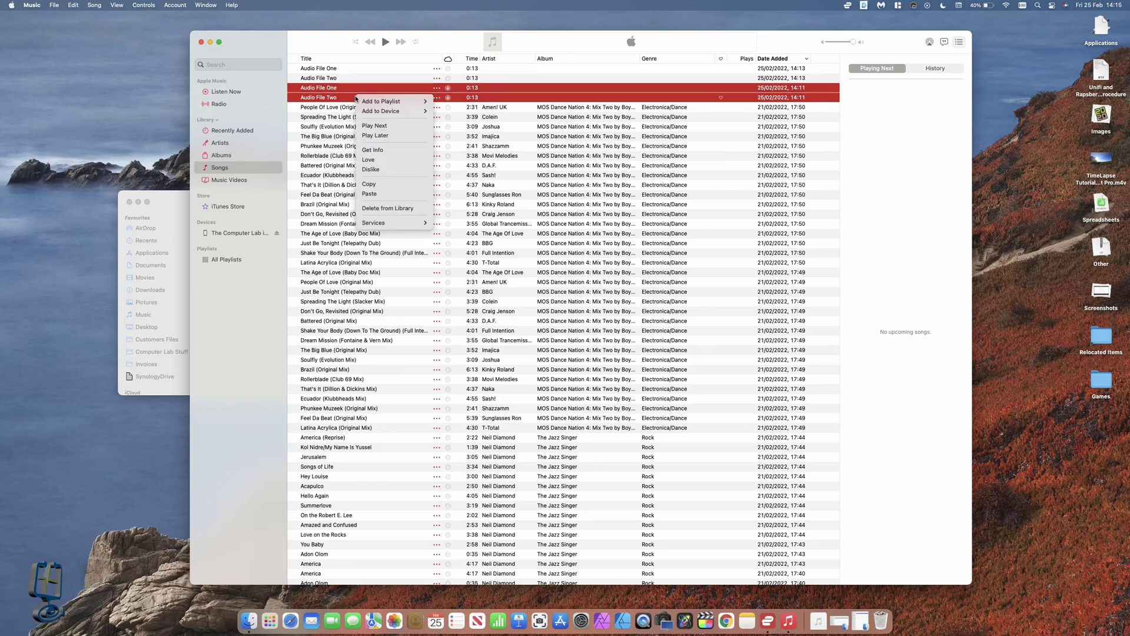
left_click(388, 208)
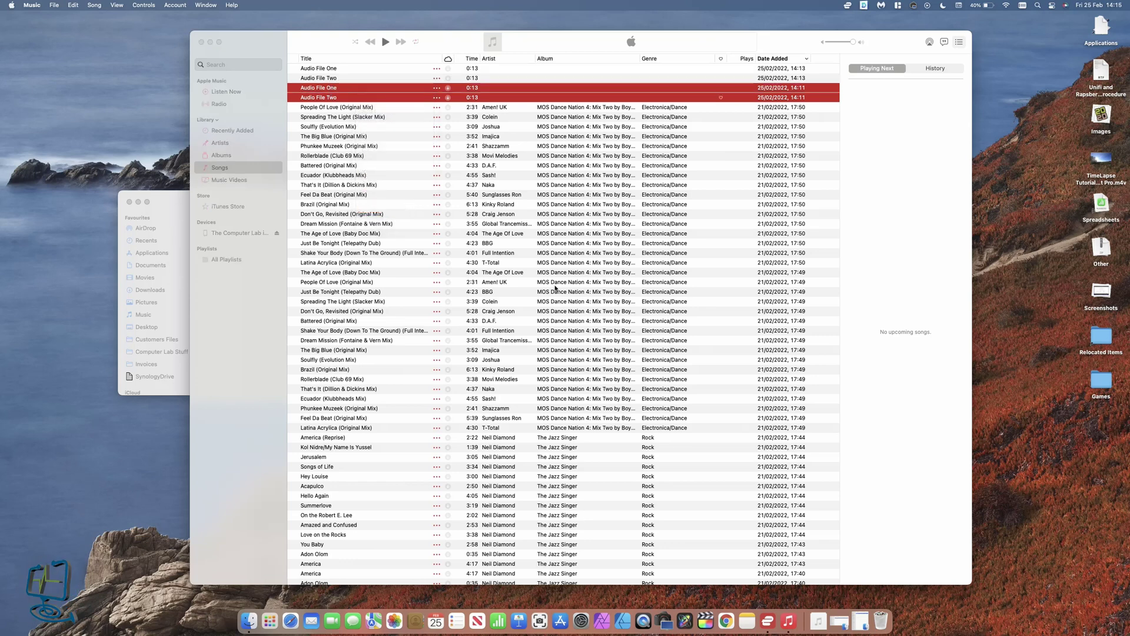
left_click(593, 246)
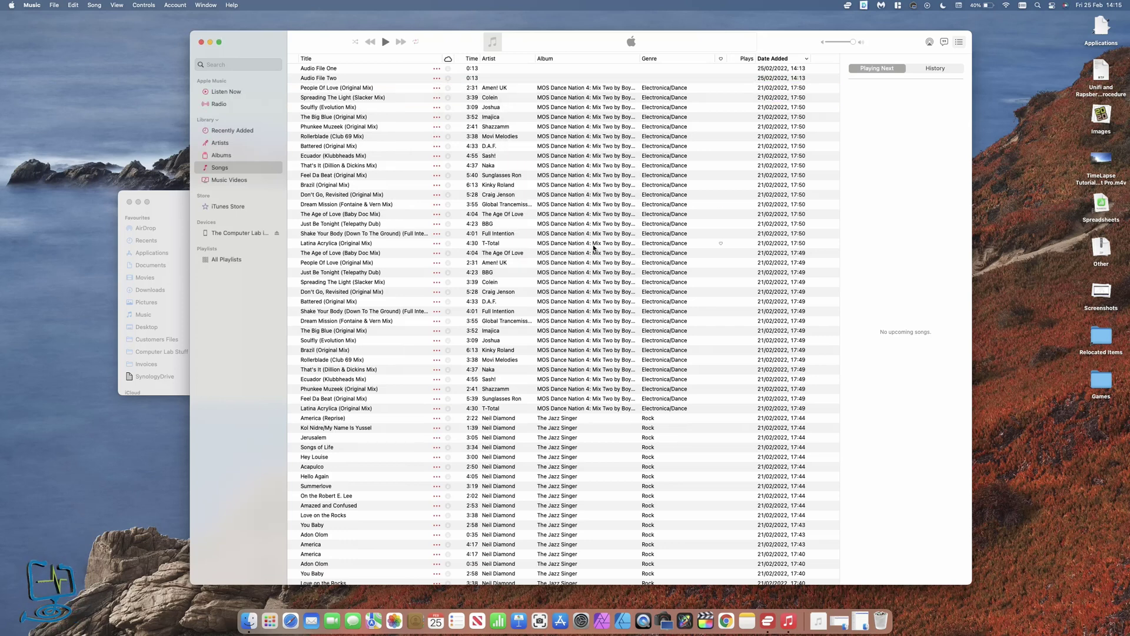
- View the file information of the remaining Audio File Two to check its kind and location, closing it without changes
left_click(326, 78)
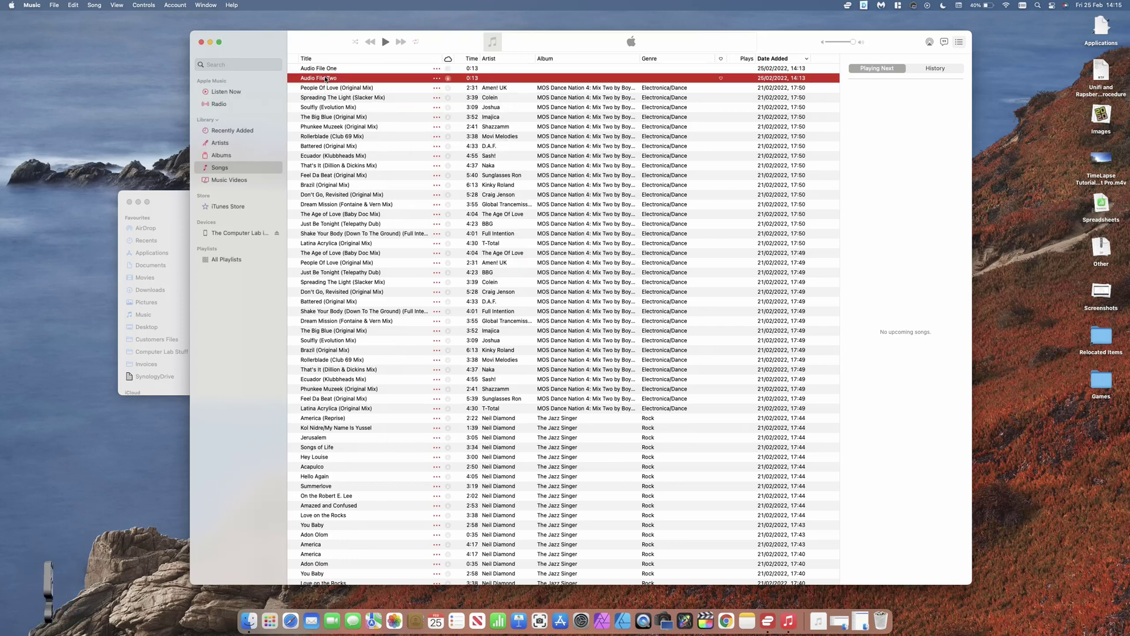
right_click(326, 79)
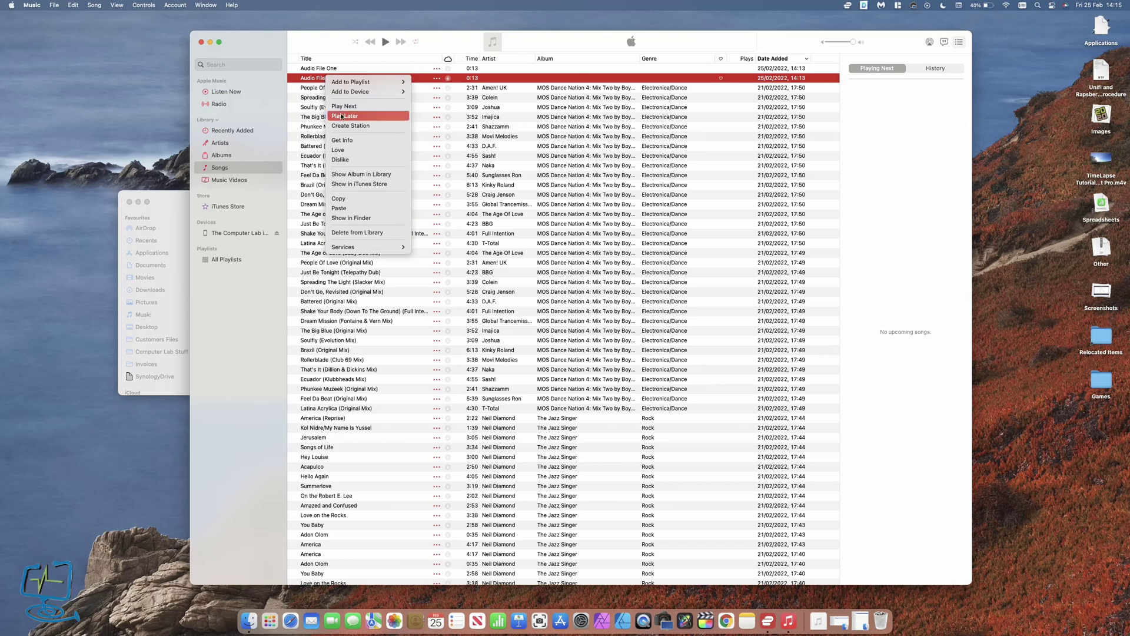
left_click(346, 141)
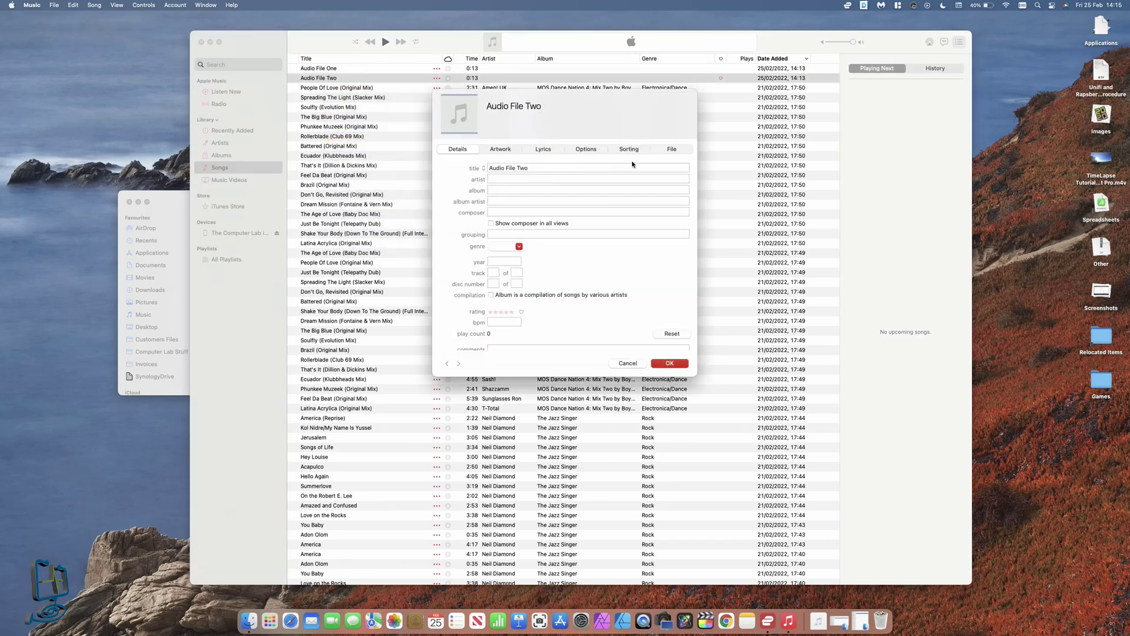
left_click(665, 151)
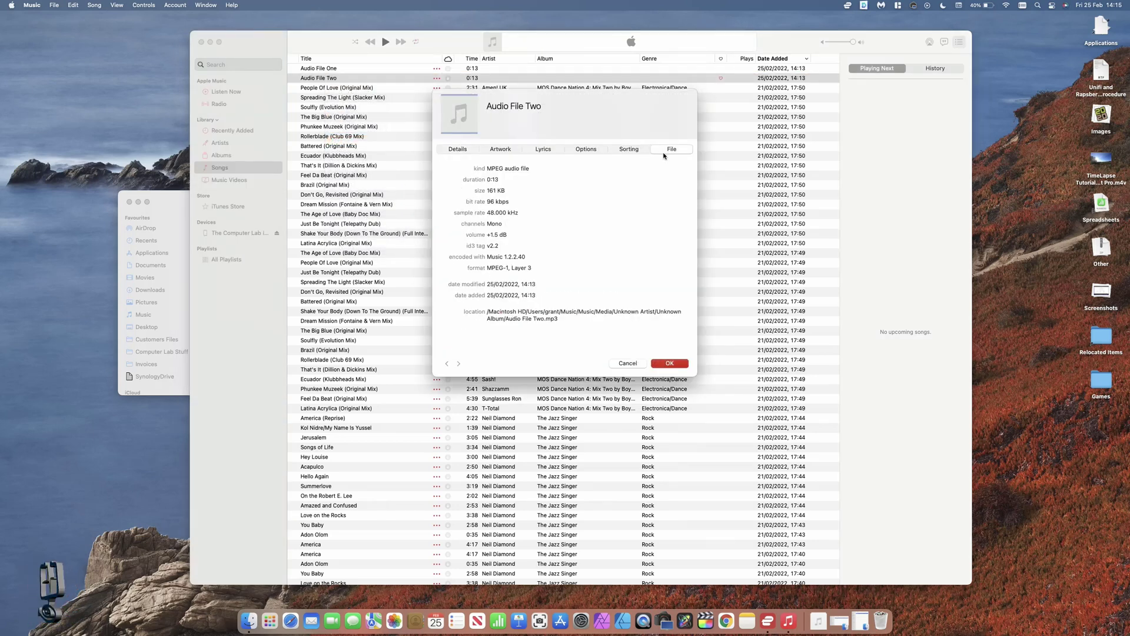
left_click(635, 364)
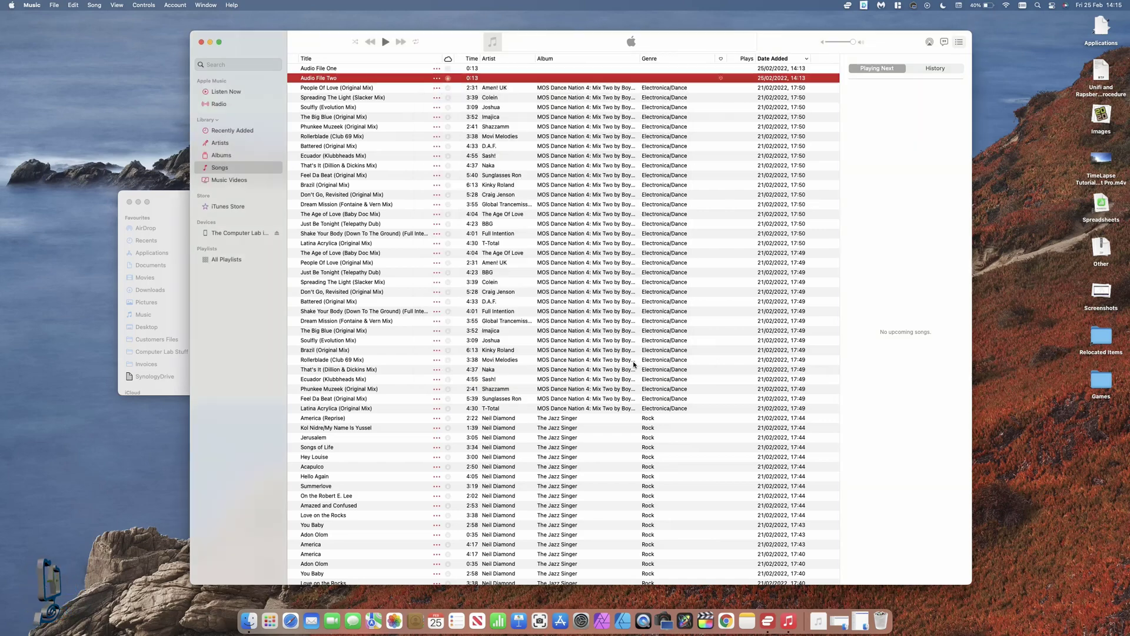
- Minimise the Music window and move the Unknown Album folder window closer to the middle of the desktop
left_click(210, 42)
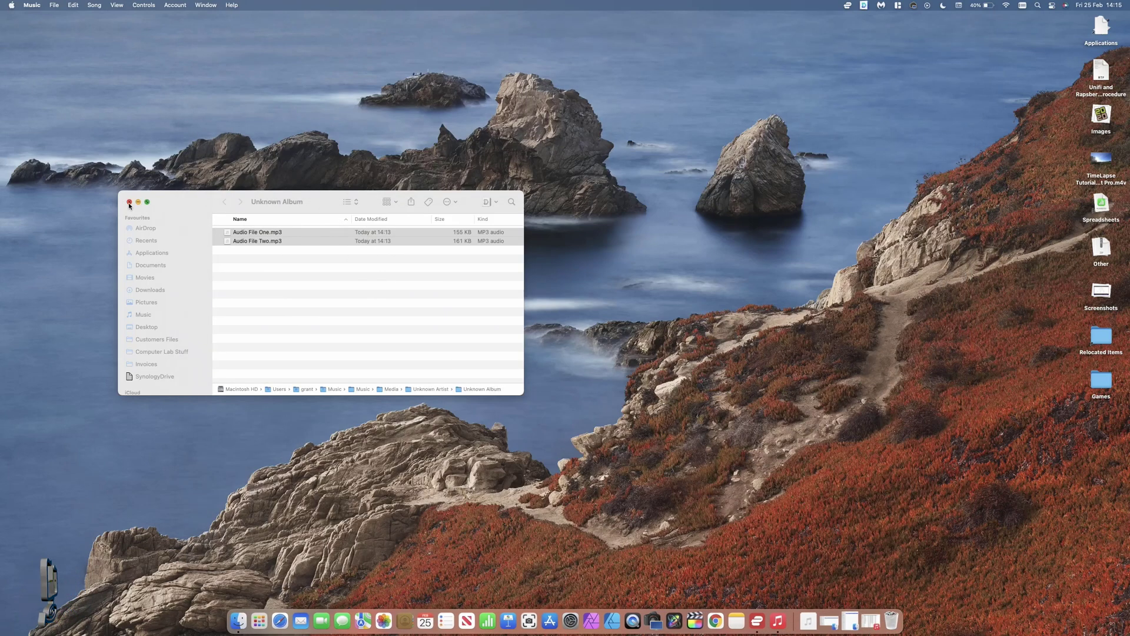
left_click_drag(179, 205, 385, 169)
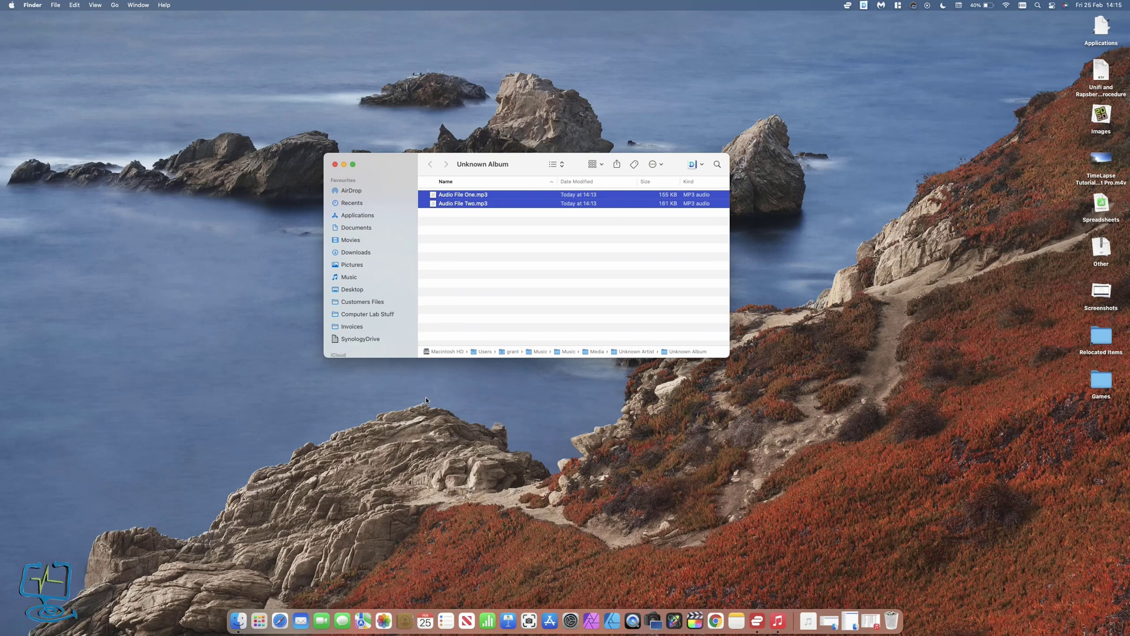